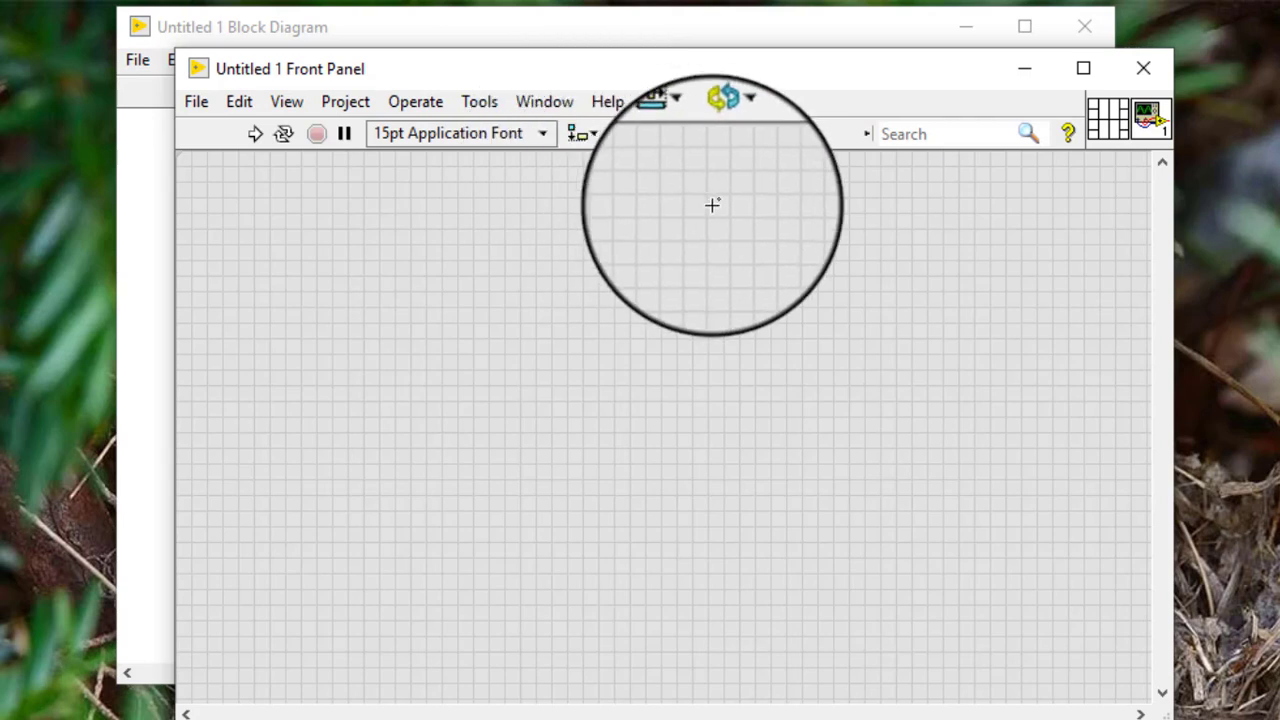
Step: Place a DAQmx Global Channel control from the DAQmx Name Controls on the front panel and enlarge it to a wide box
right_click(430, 195)
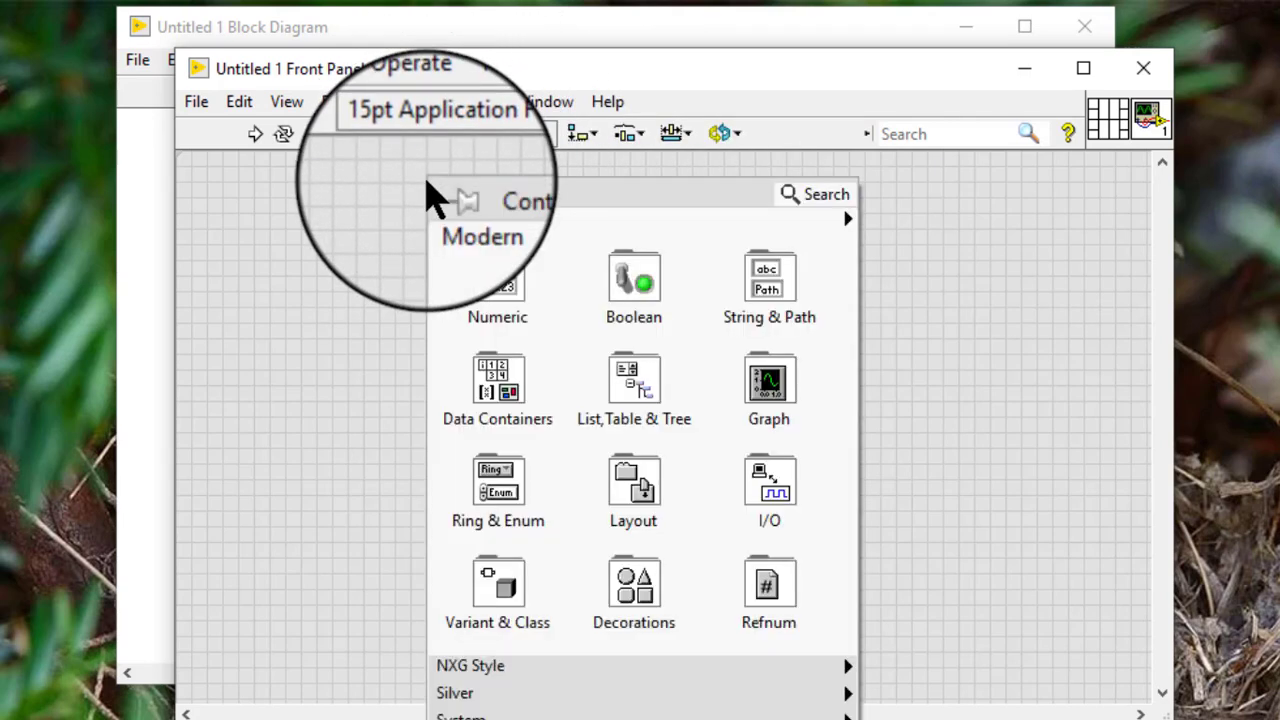
mouse_move(750, 502)
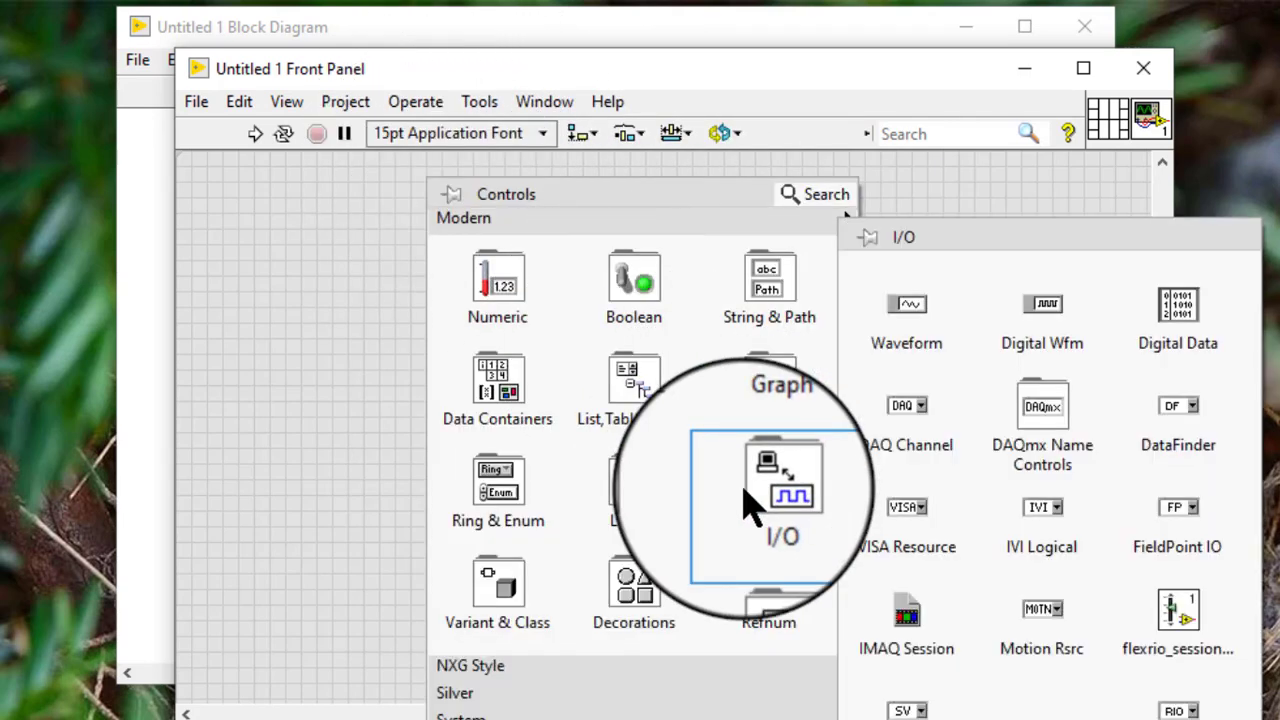
mouse_move(1050, 400)
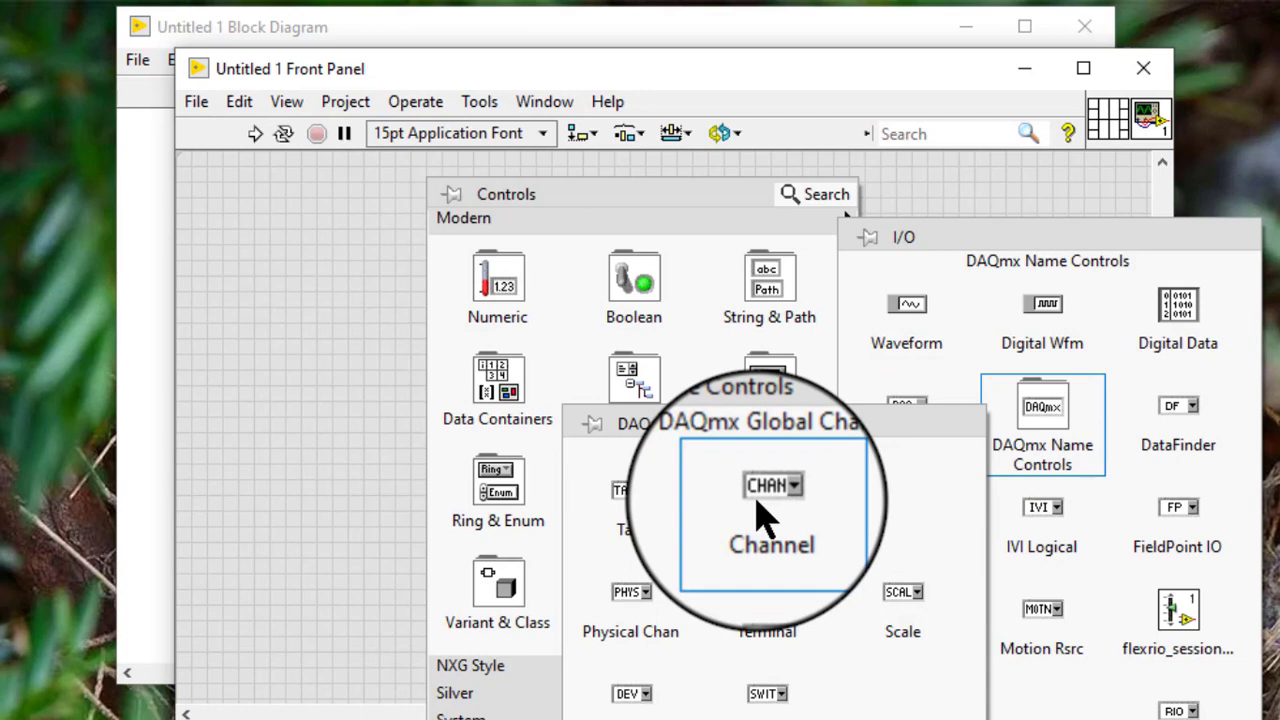
click(760, 505)
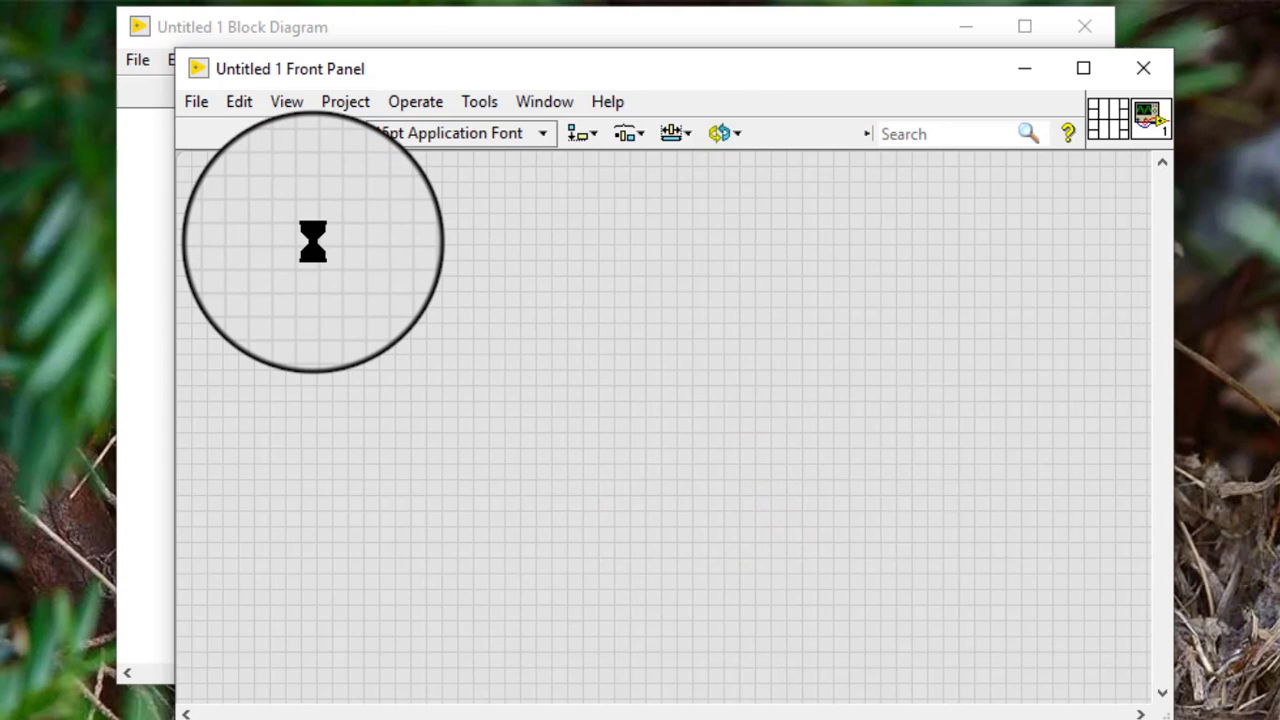
click(313, 241)
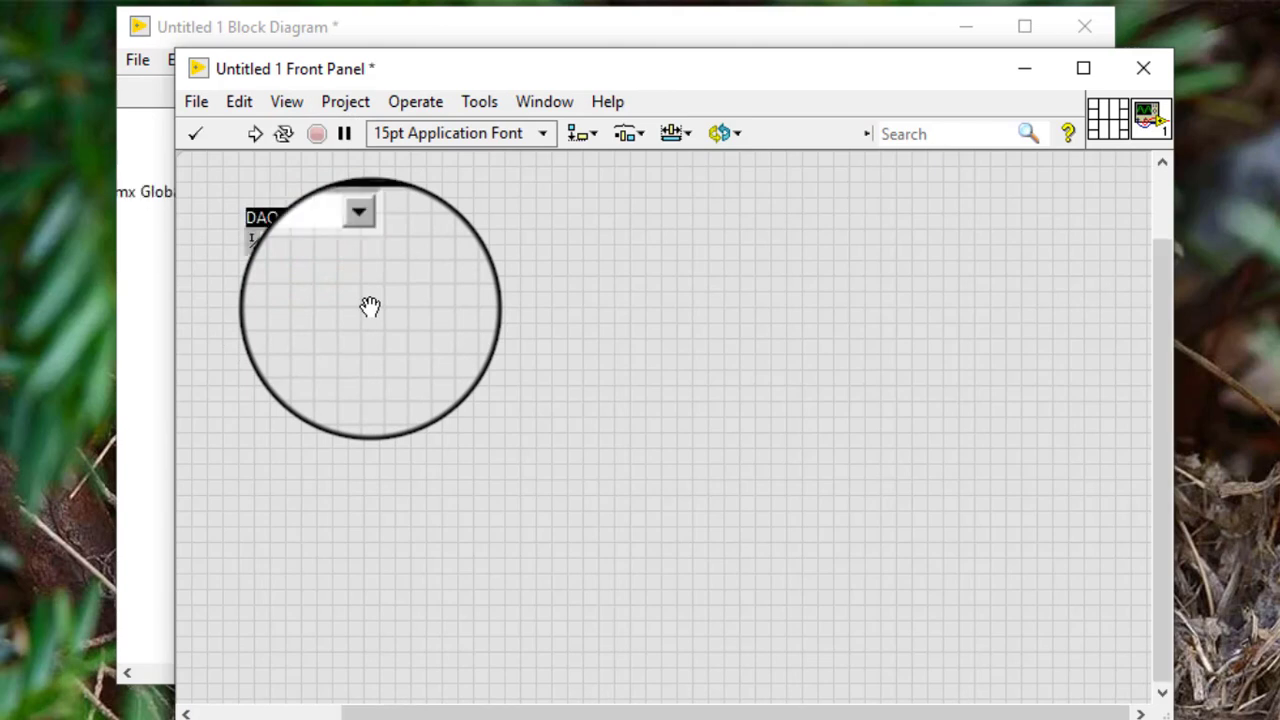
click(370, 307)
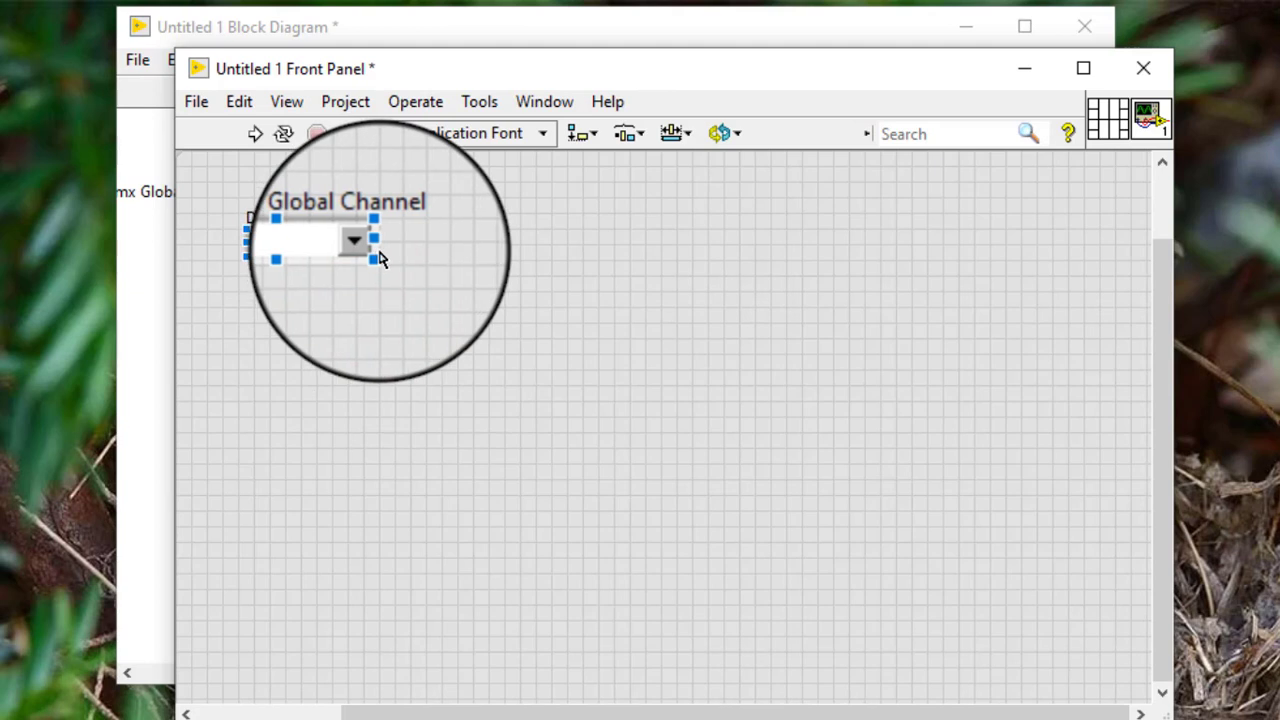
mouse_move(352, 238)
mouse_down()
mouse_move(427, 290)
mouse_move(833, 328)
mouse_up()
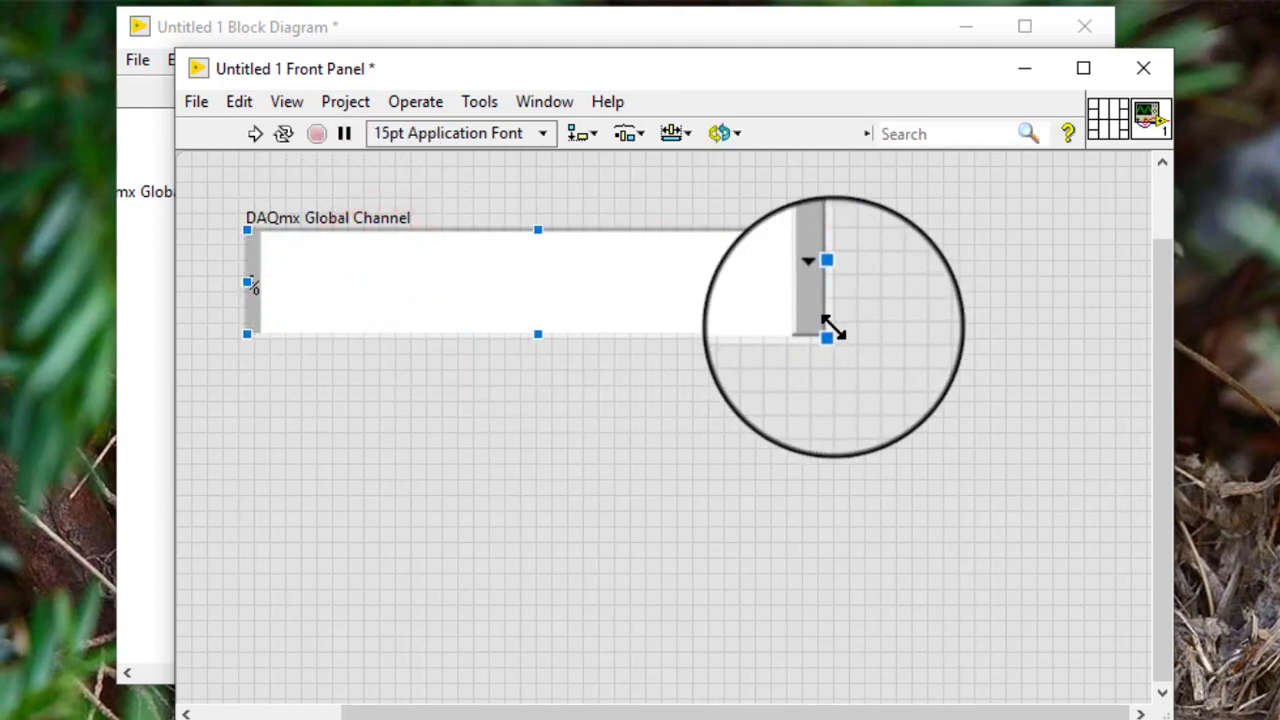
Step: Choose MyVoltageChannel as the value of the DAQmx Global Channel control
click(819, 306)
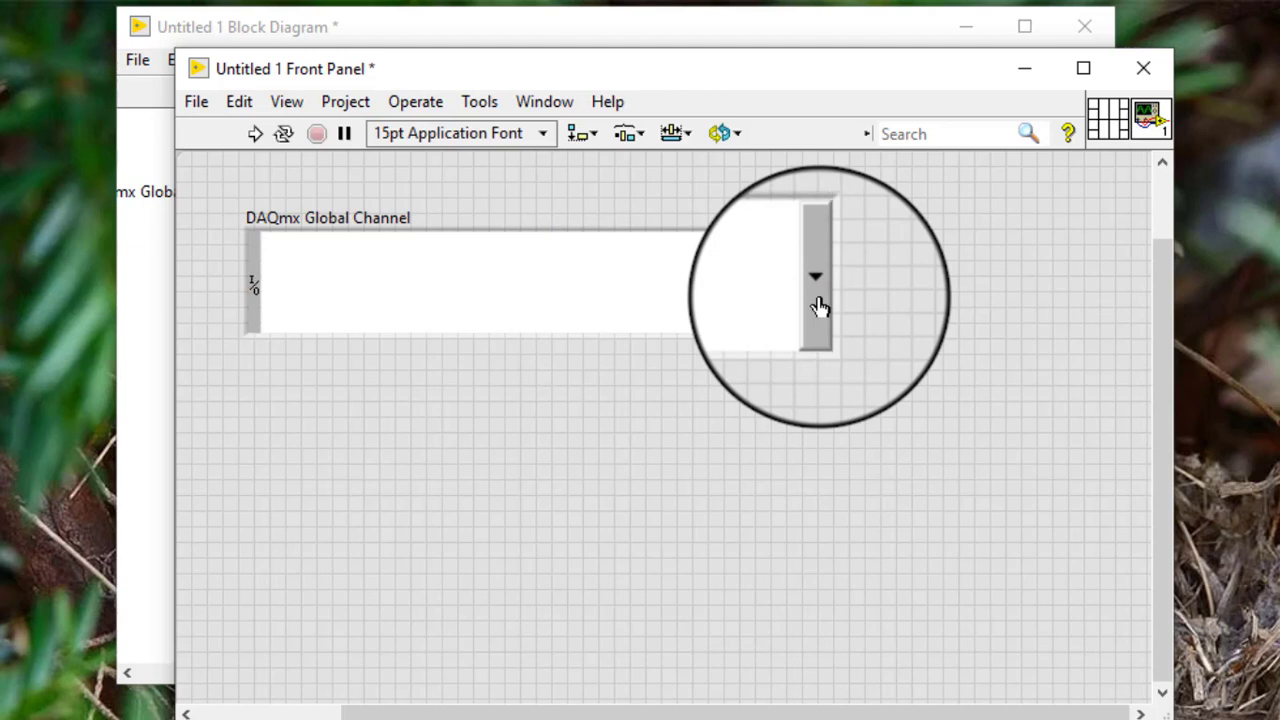
click(819, 306)
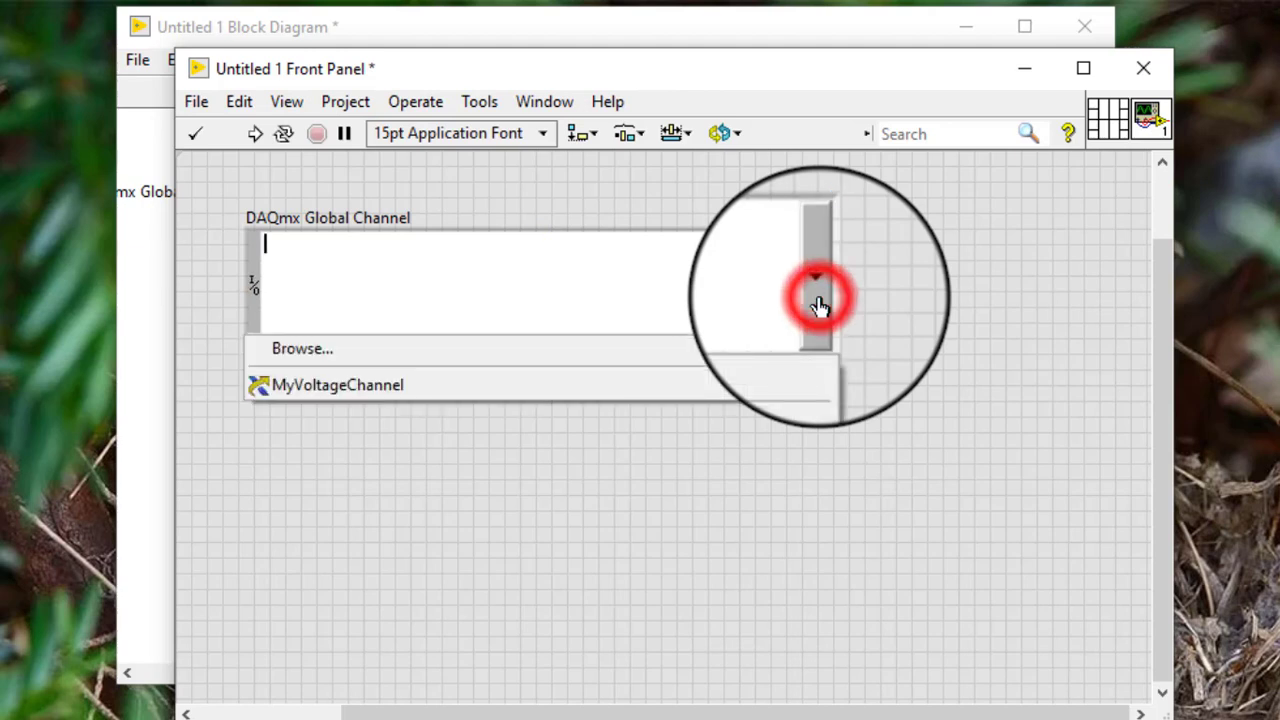
click(571, 400)
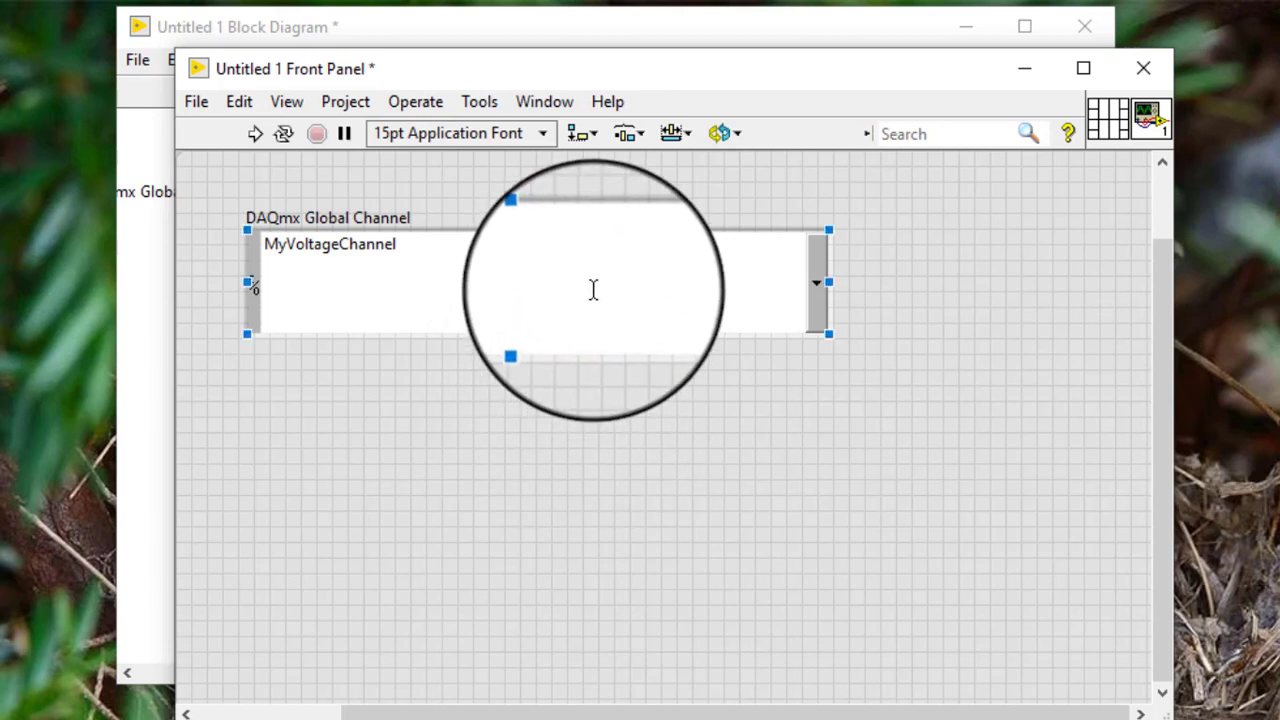
Step: Open MyVoltageChannel for editing in the DAQ Assistant and set its custom scaling to MyScale
right_click(593, 290)
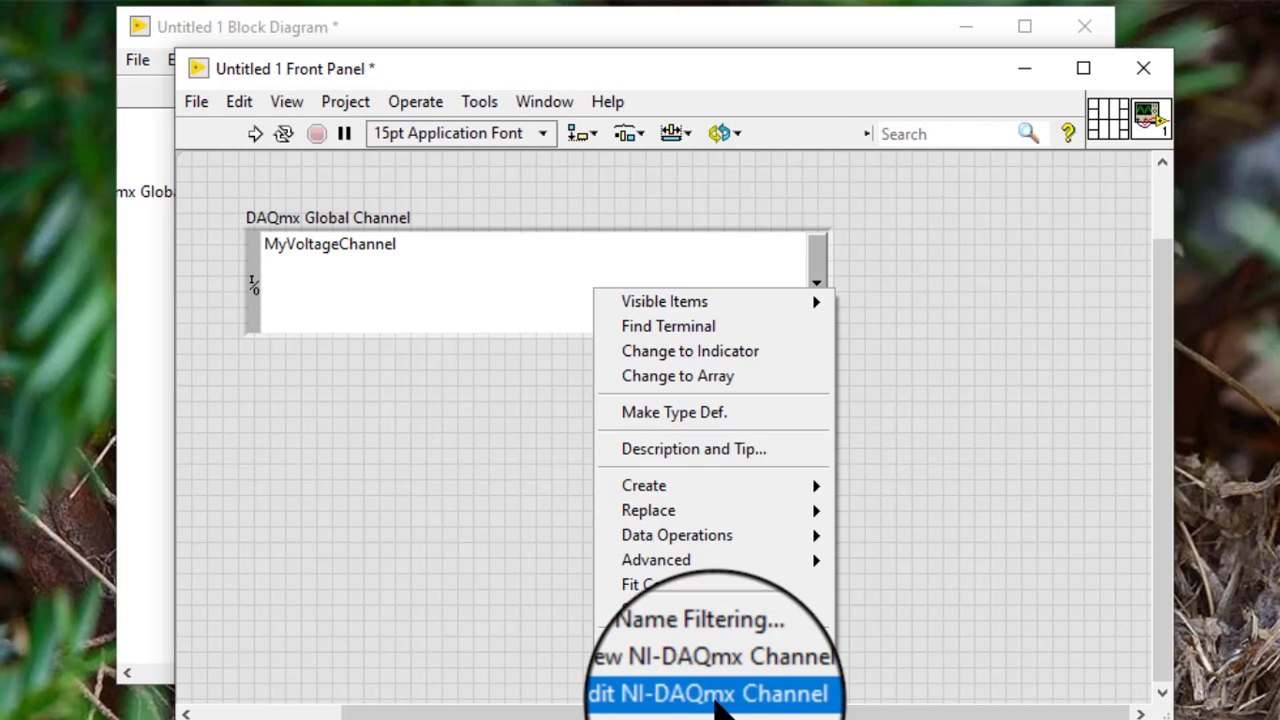
click(716, 696)
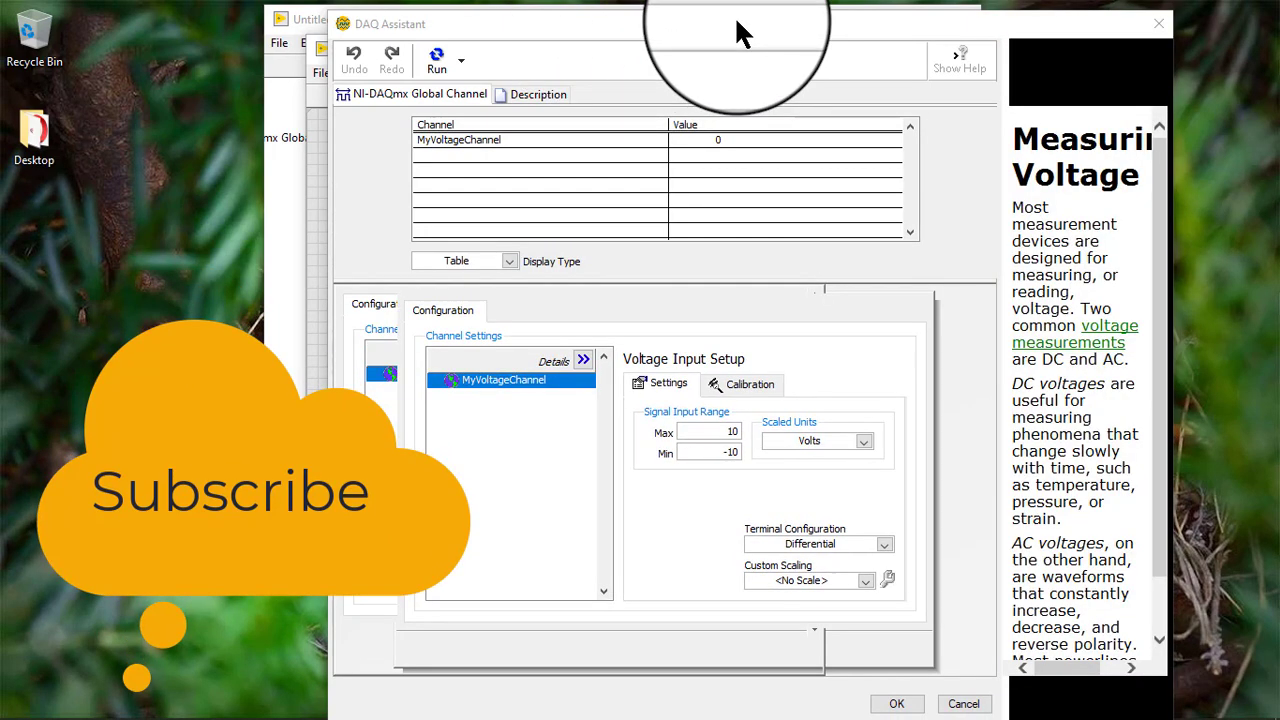
mouse_move(737, 33)
mouse_down()
mouse_move(741, 10)
mouse_move(745, 29)
mouse_up()
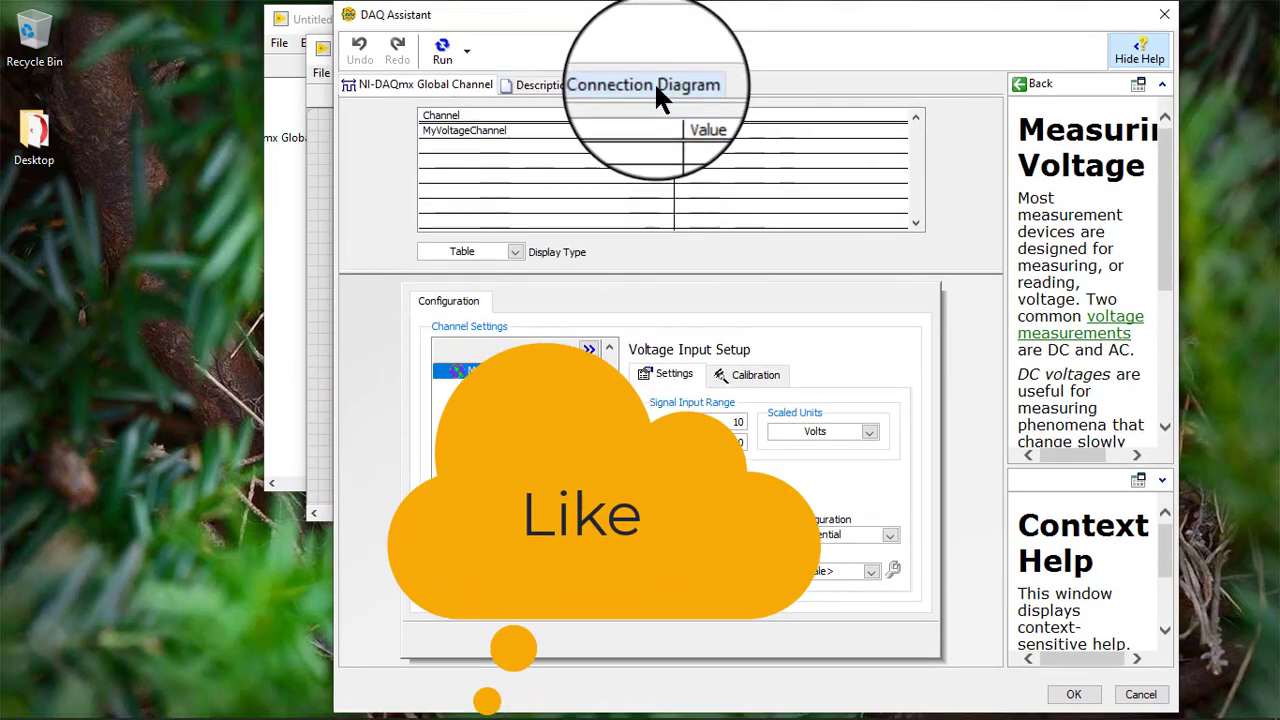
click(871, 569)
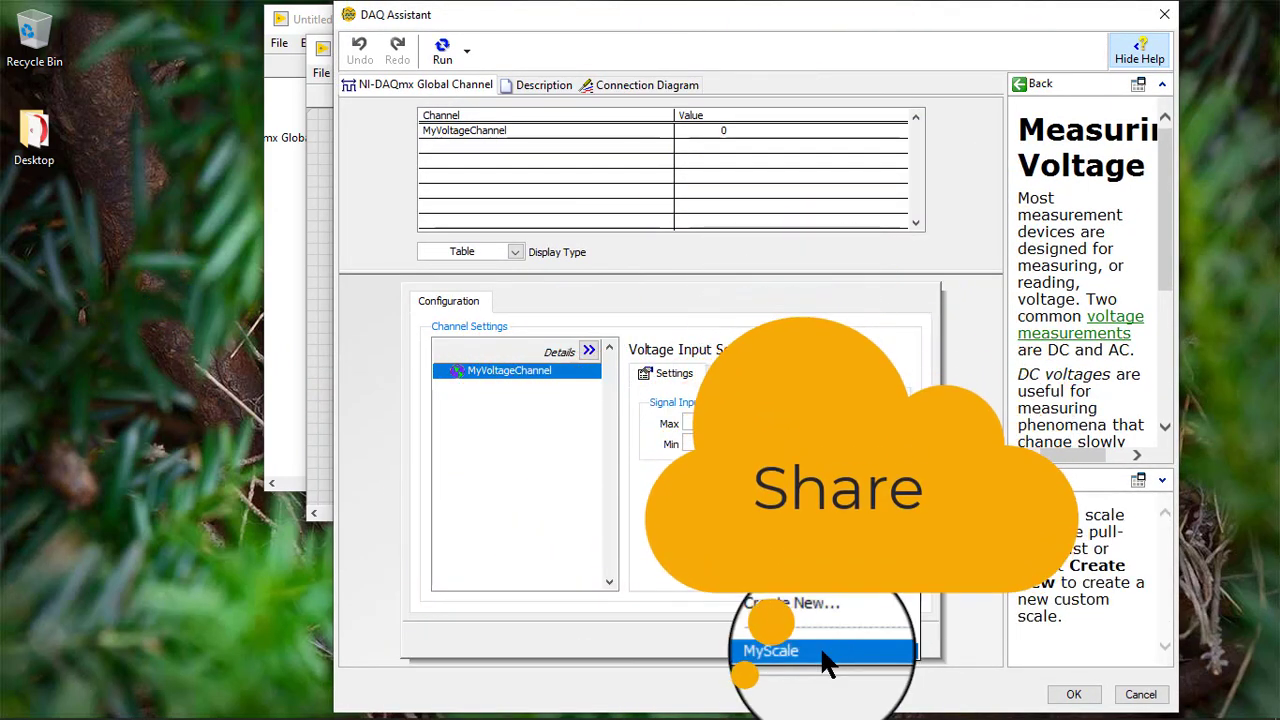
click(818, 650)
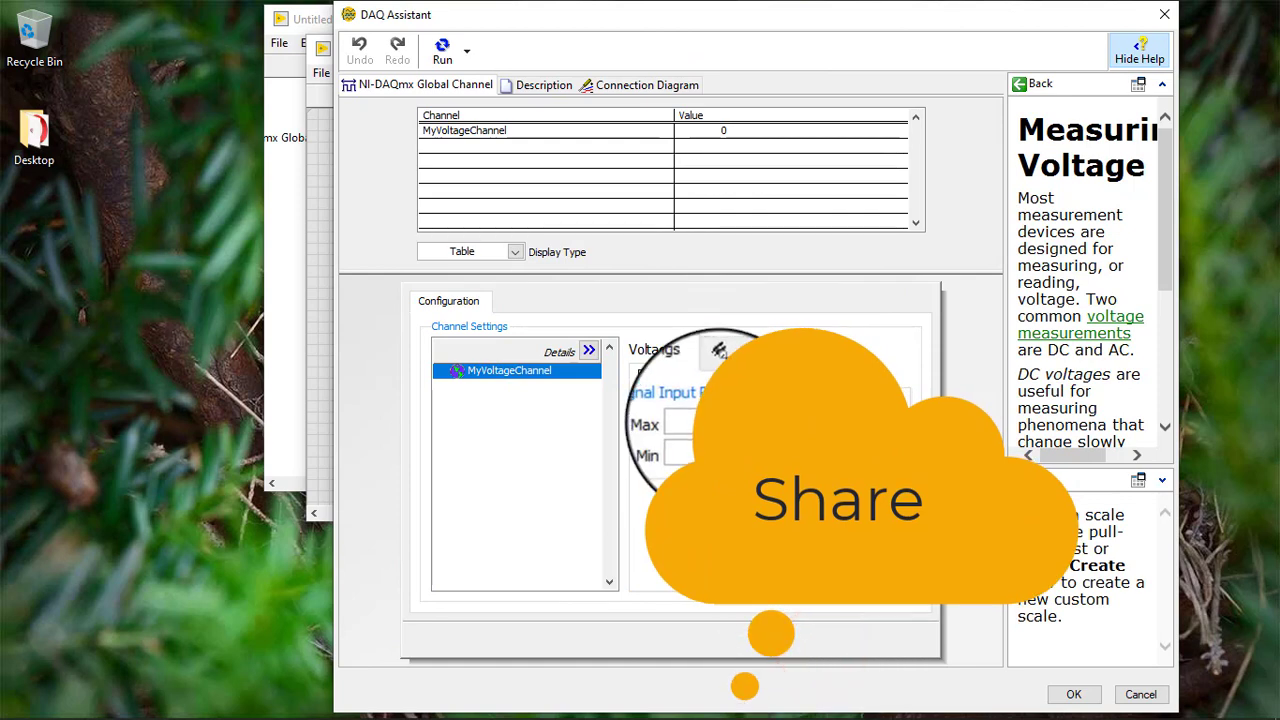
Step: Set the signal input range of MyVoltageChannel to a maximum of 5 and a minimum of -5
drag(718, 427, 772, 427)
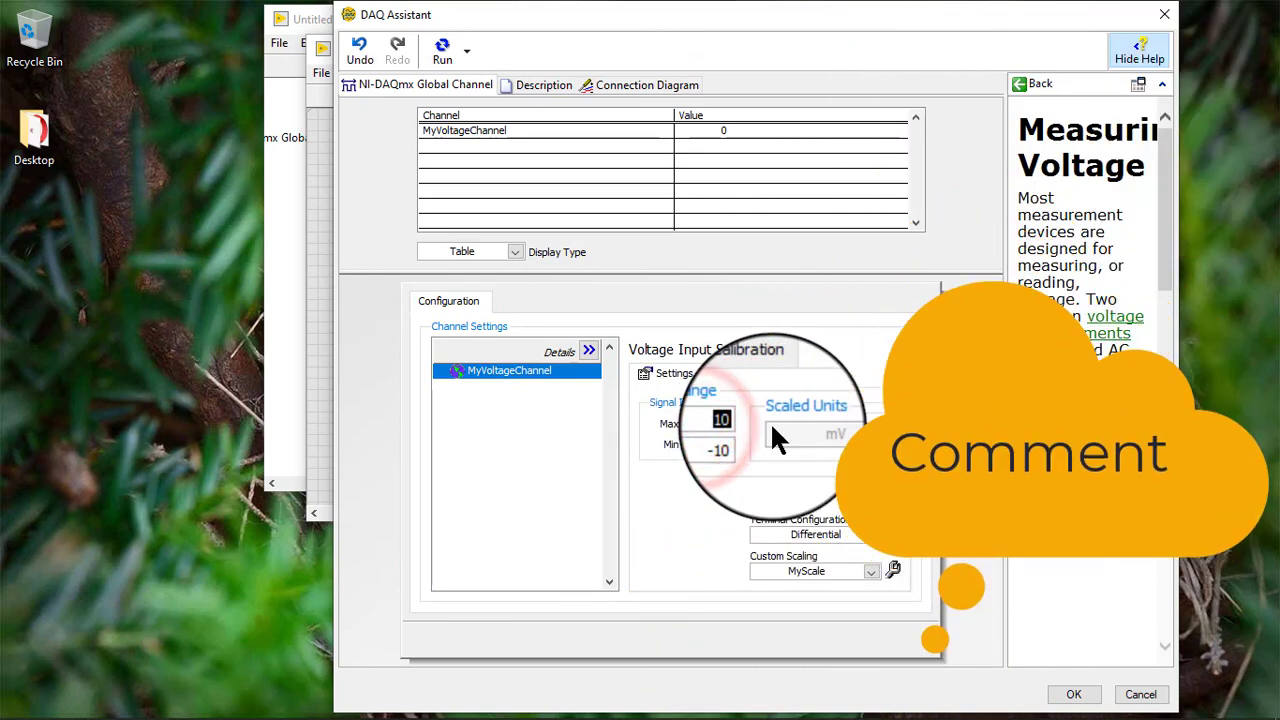
text(5)
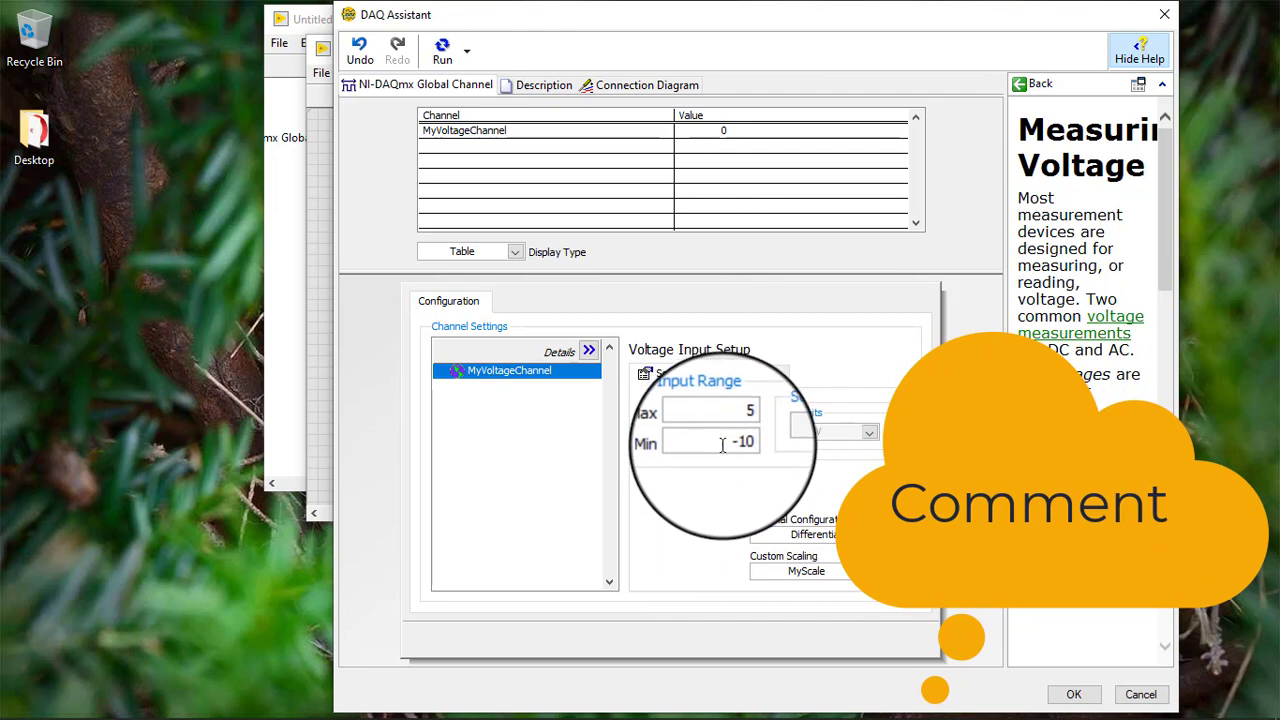
drag(722, 445, 766, 446)
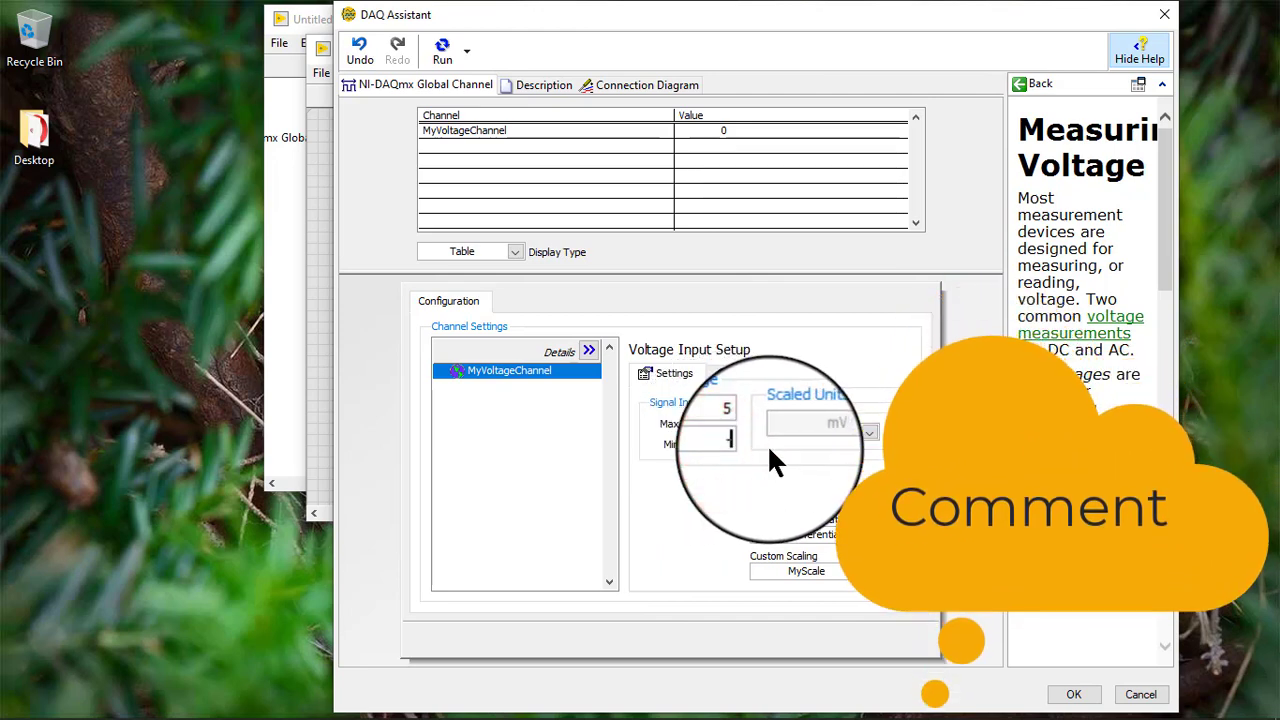
text(-5)
click(681, 490)
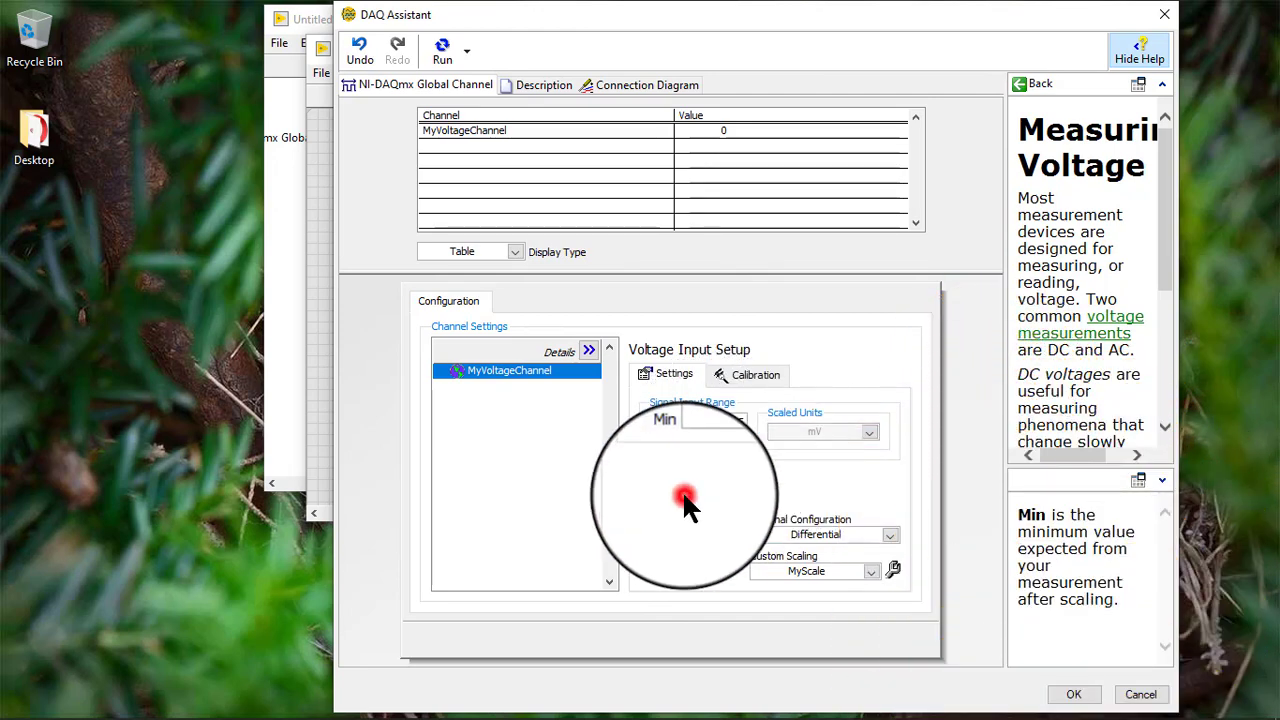
Step: Review the description and the connection diagram of MyVoltageChannel, and return to its channel settings
click(540, 84)
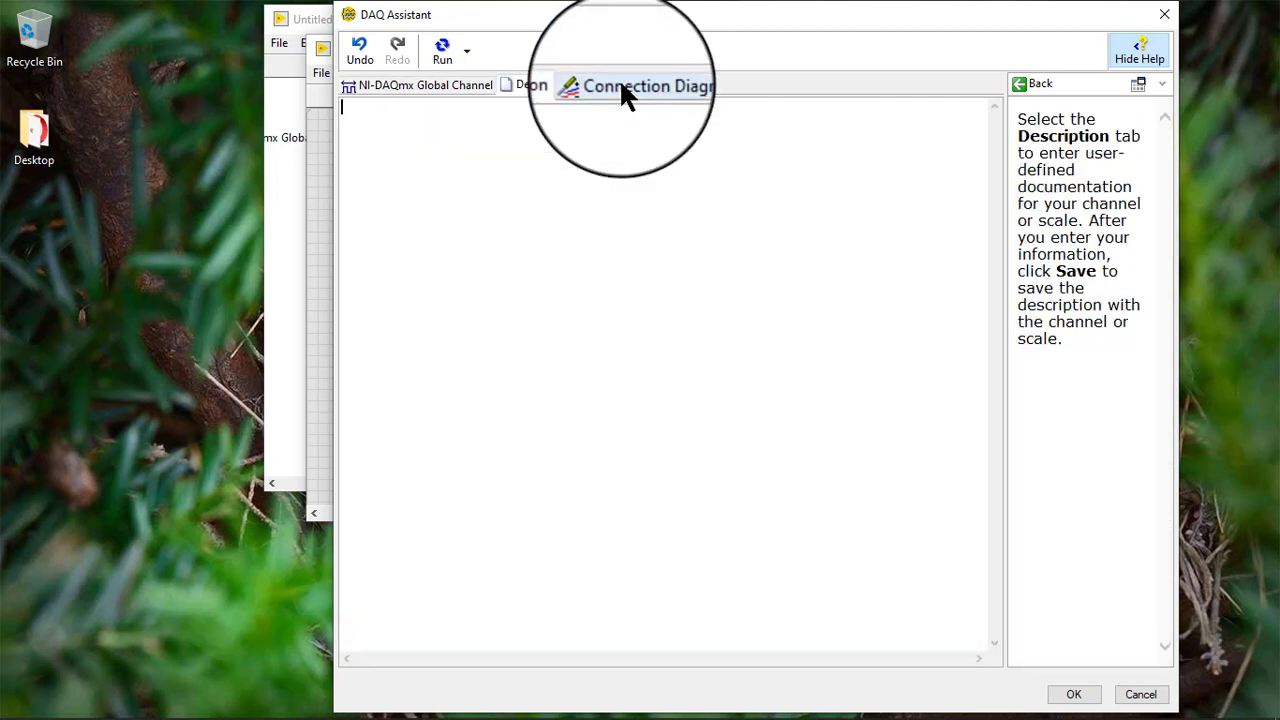
click(622, 90)
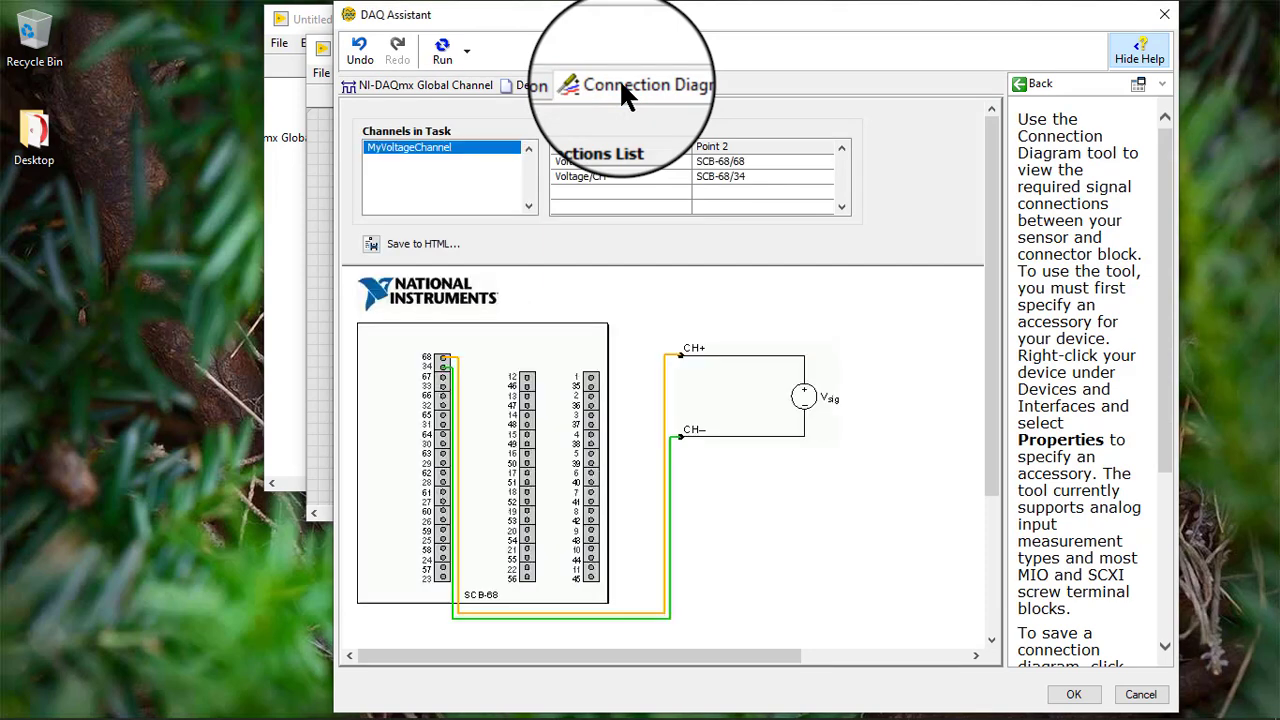
click(374, 88)
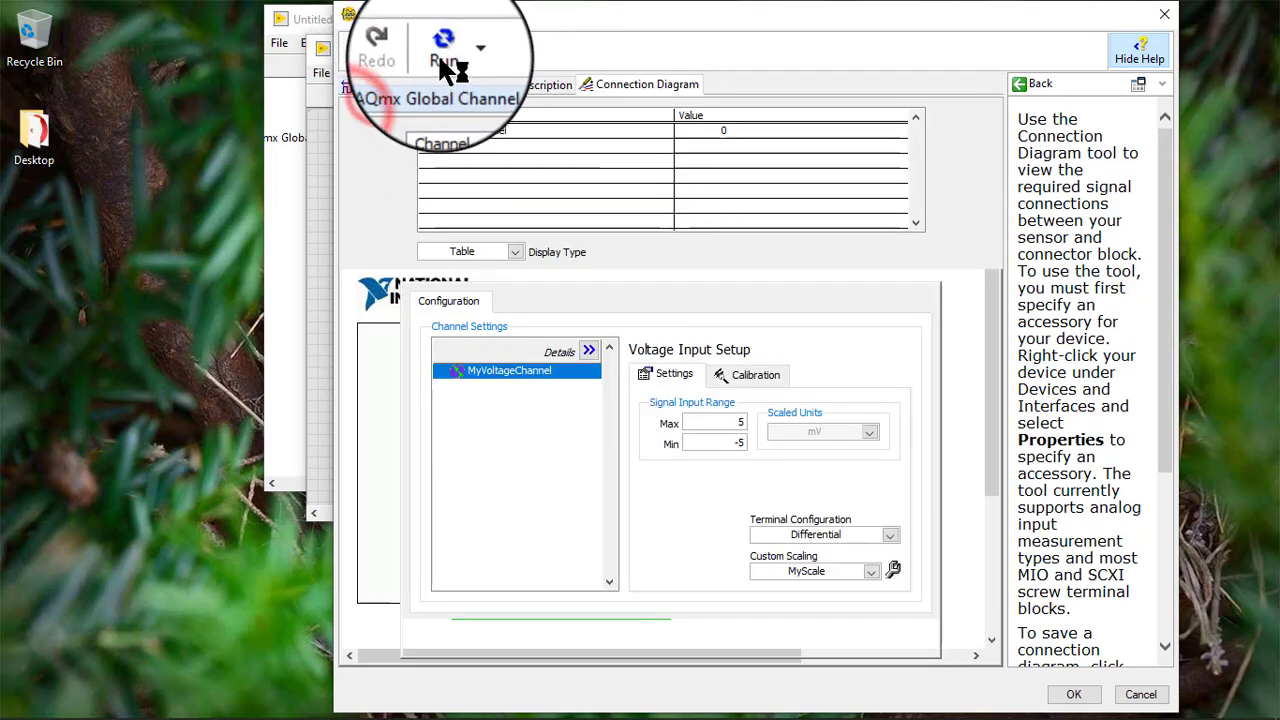
Step: Test MyVoltageChannel with a short acquisition displayed as a Chart, and accept the edited channel configuration
click(440, 59)
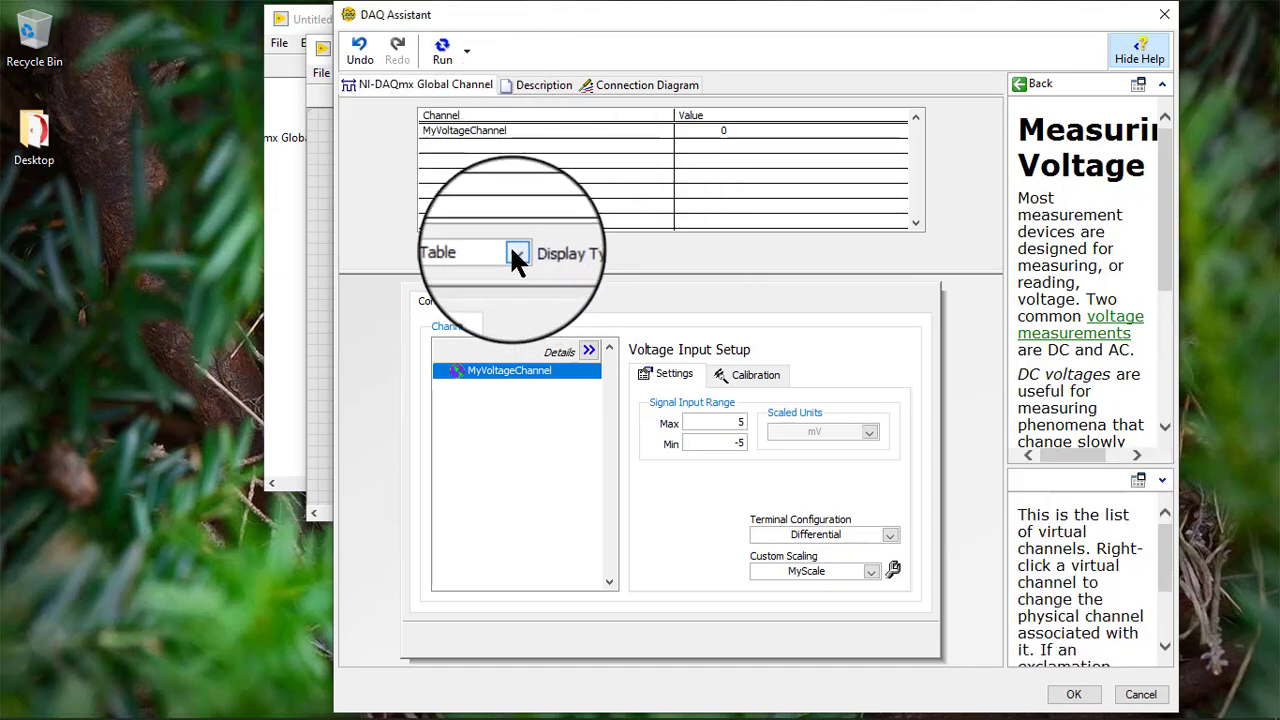
click(440, 52)
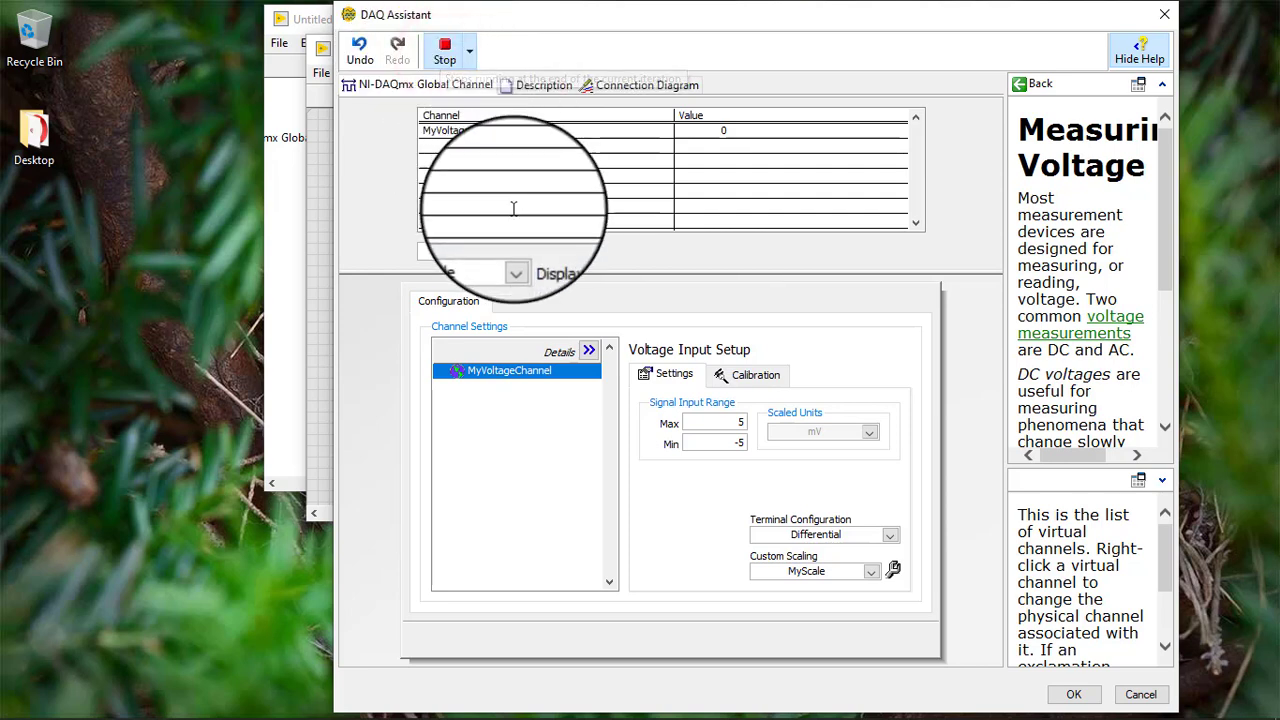
click(514, 258)
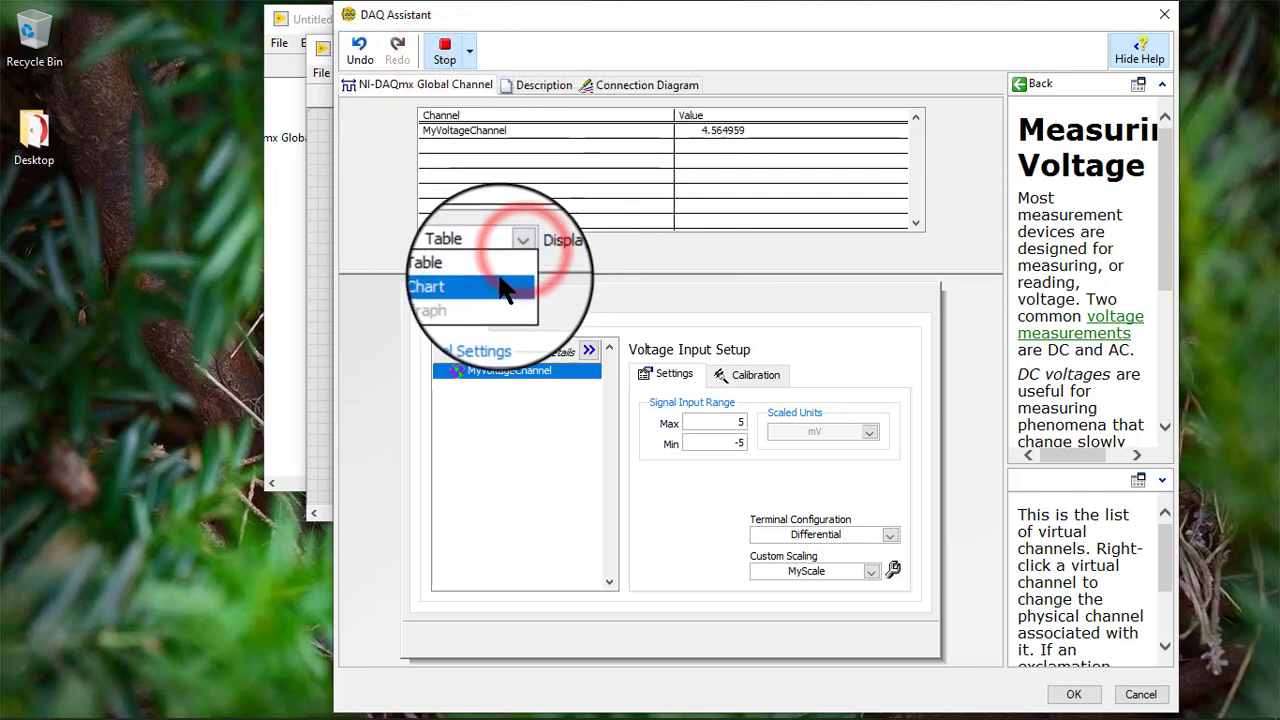
click(500, 285)
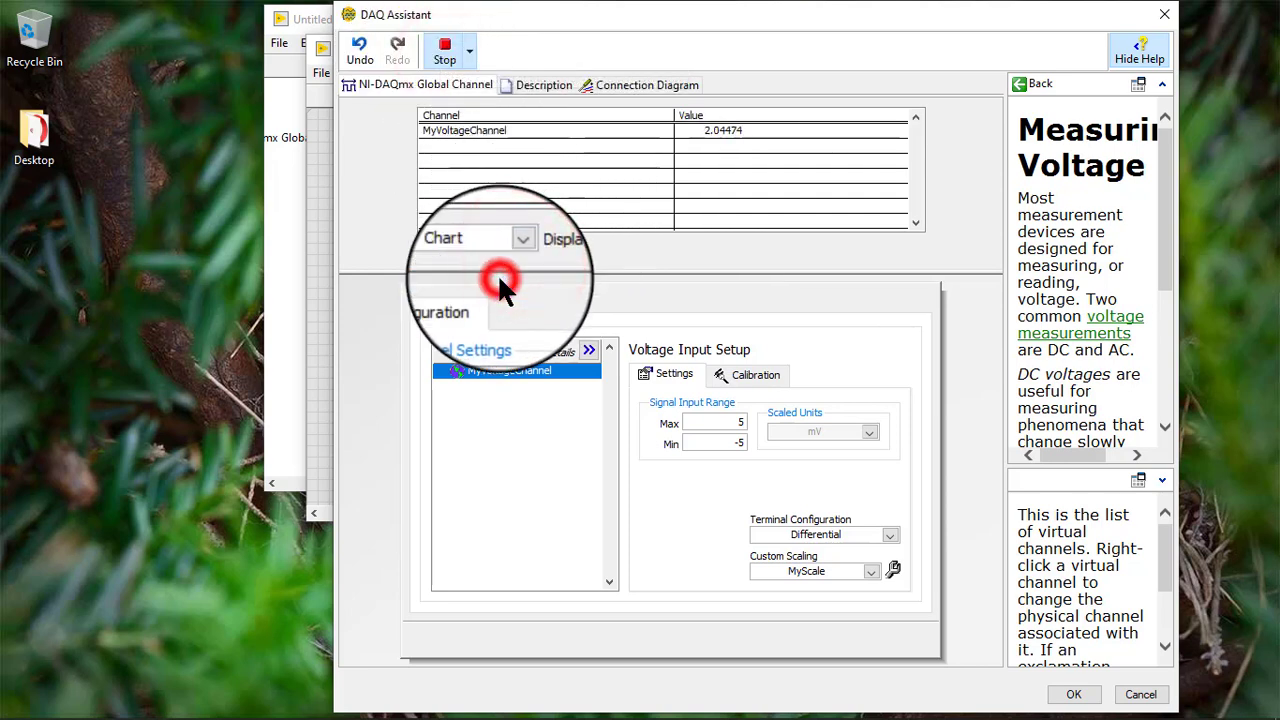
click(447, 55)
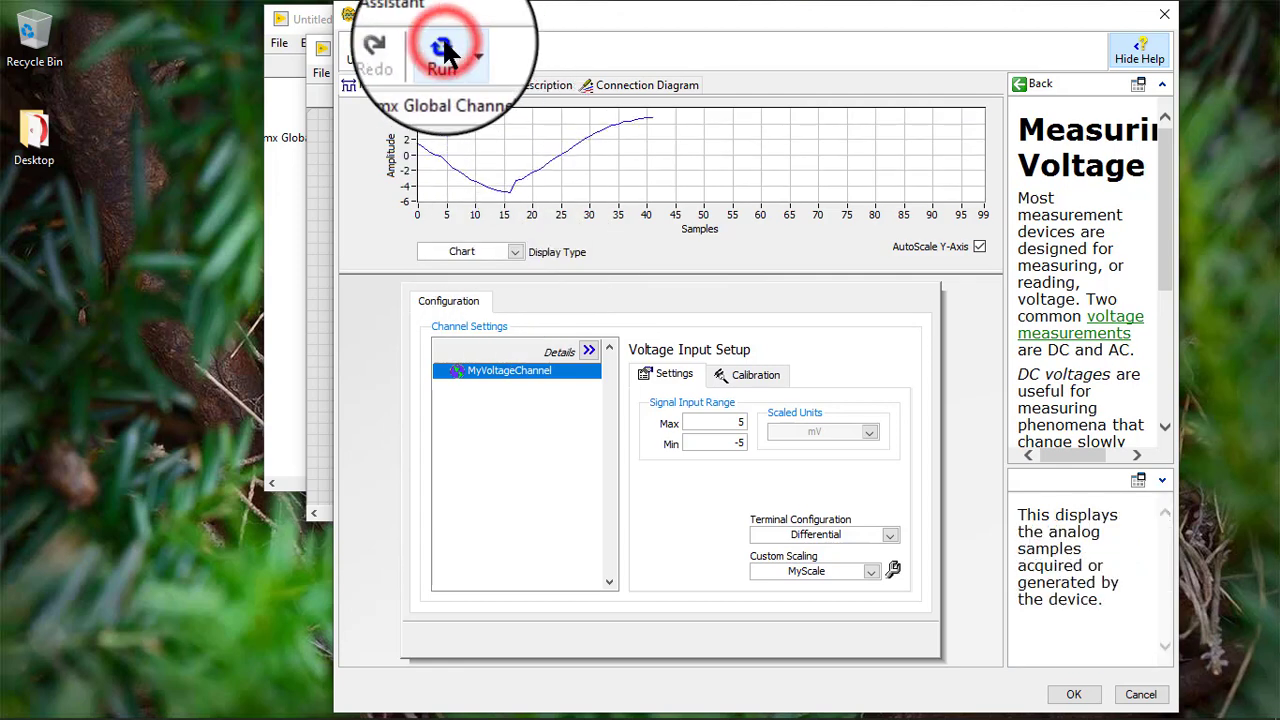
click(1069, 693)
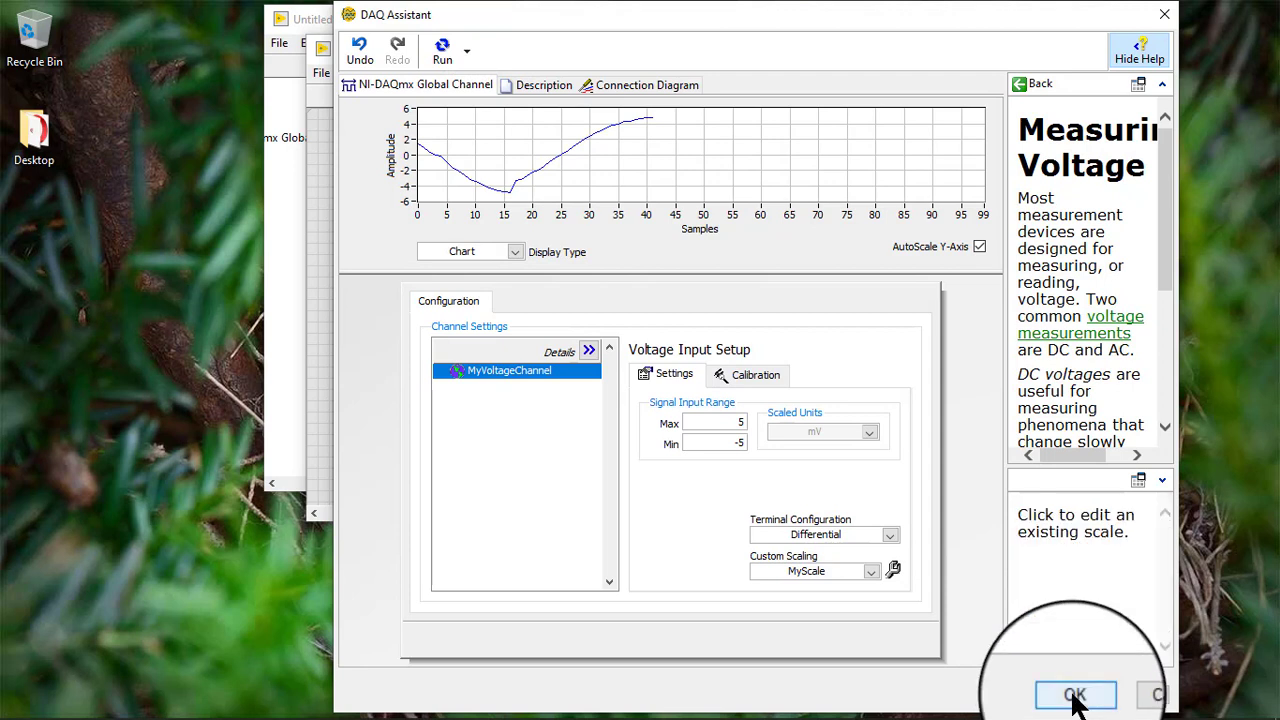
click(1075, 697)
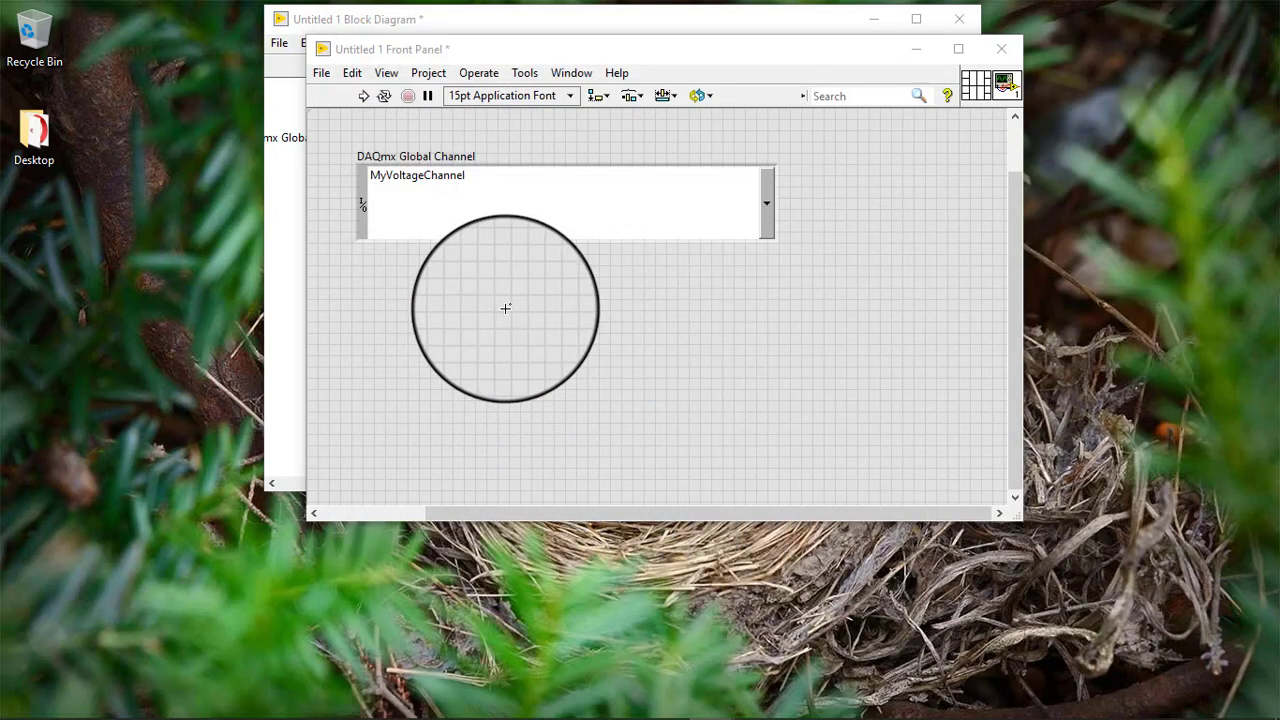
Step: Search Windows for "max" and launch NI MAX
mouse_move(102, 717)
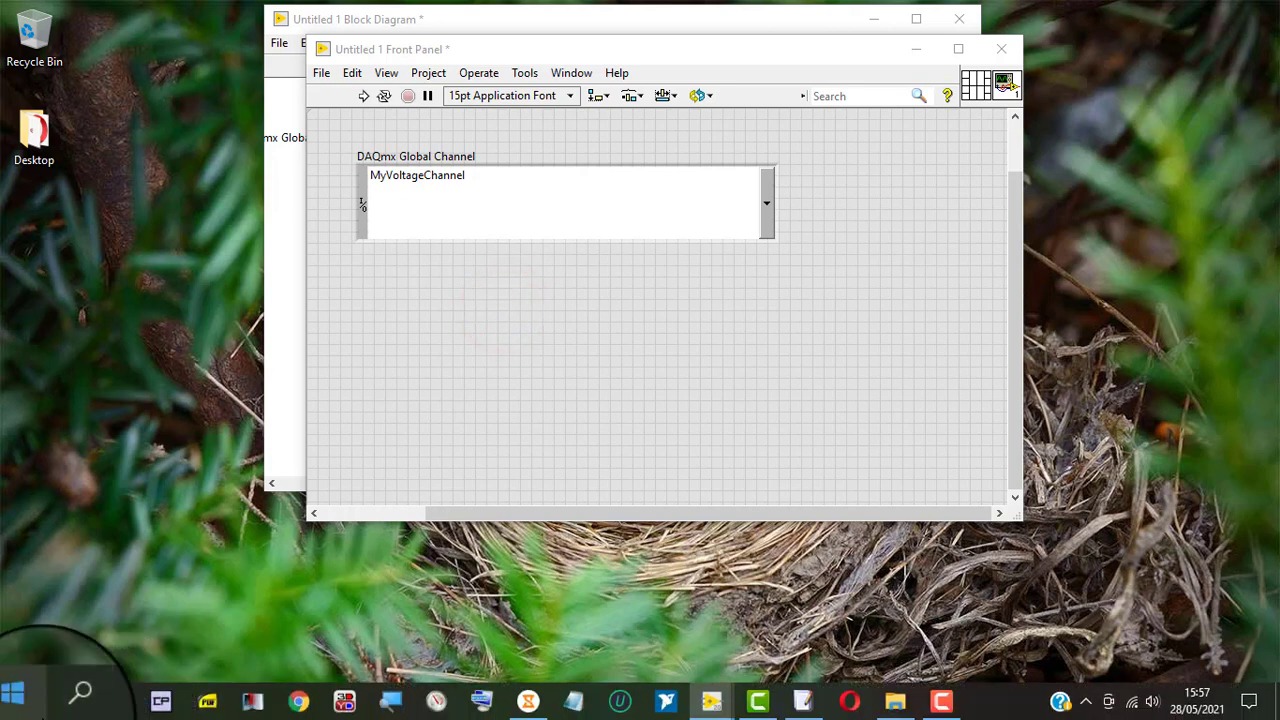
click(62, 700)
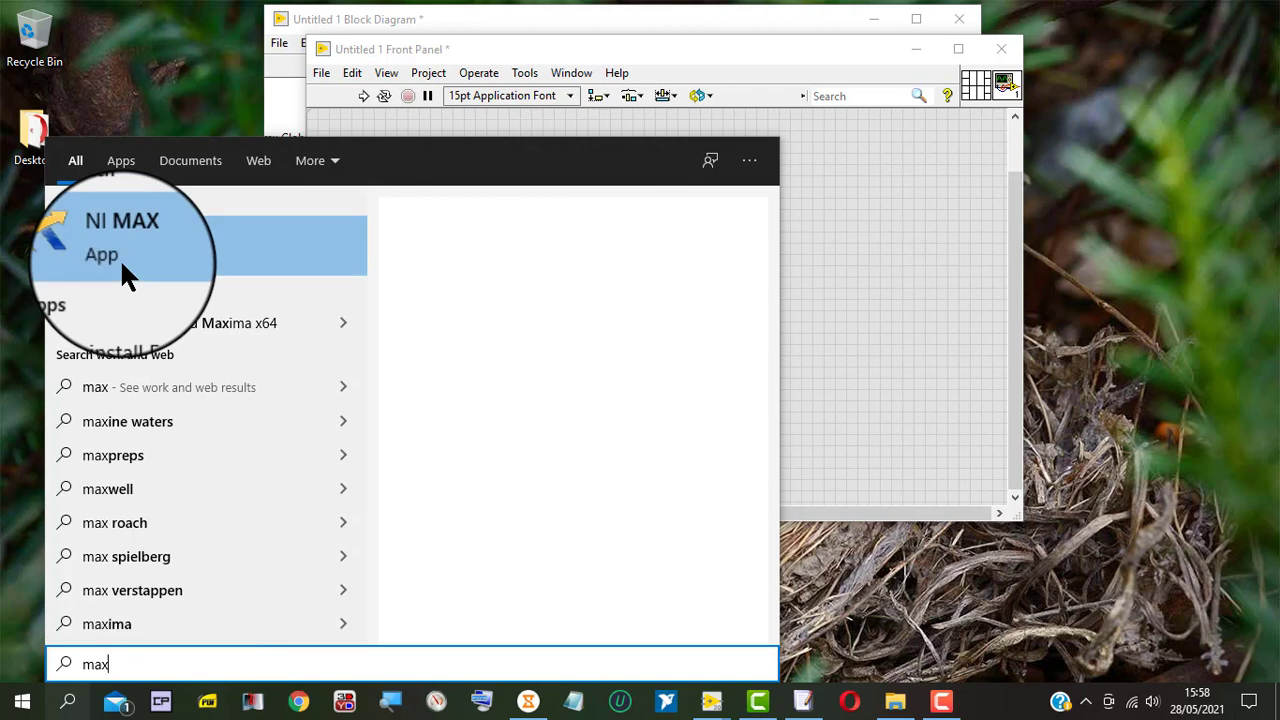
click(120, 258)
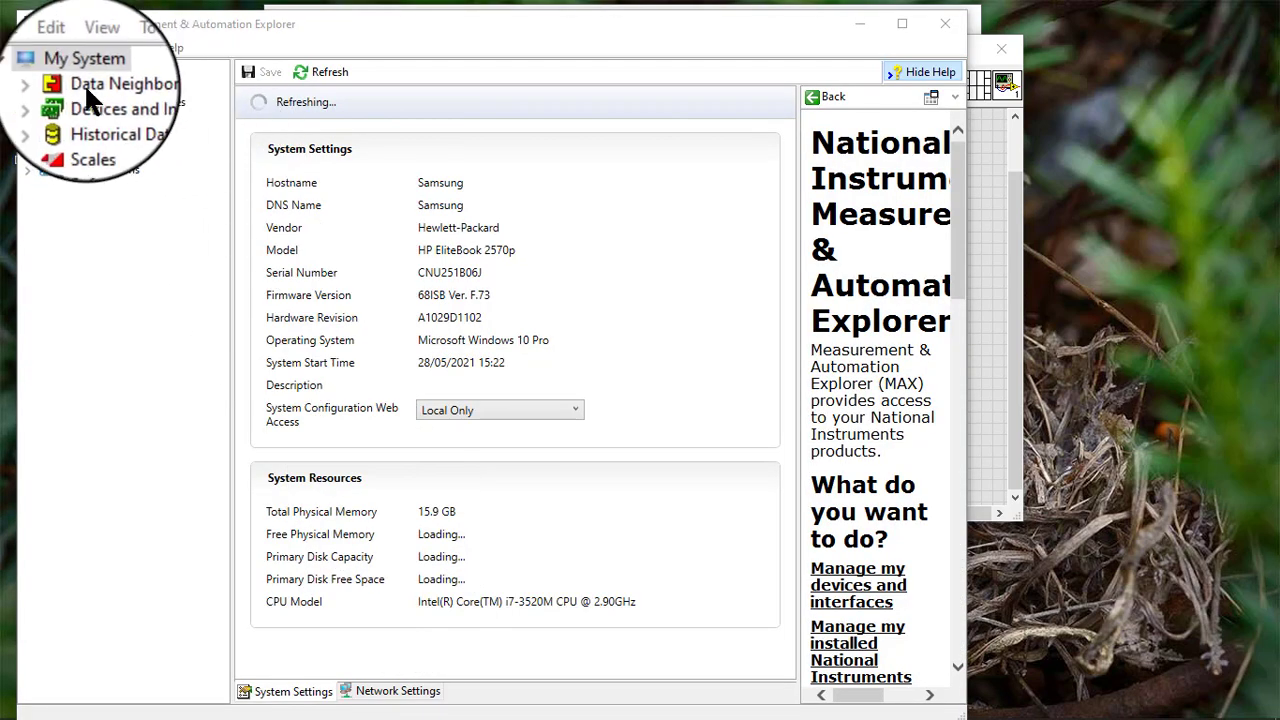
Step: List the NI-DAQmx Global Virtual Channels in the Data Neighborhood and show the actions available for MyVoltageChannel
click(41, 82)
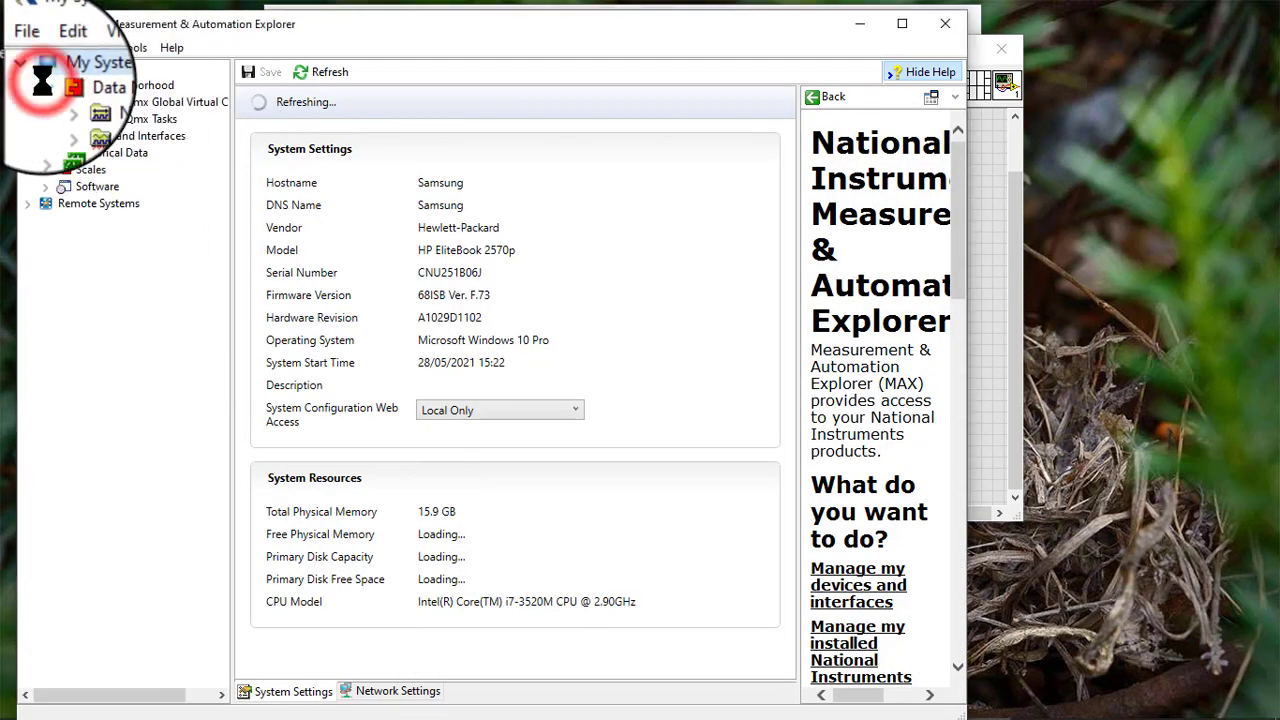
click(112, 102)
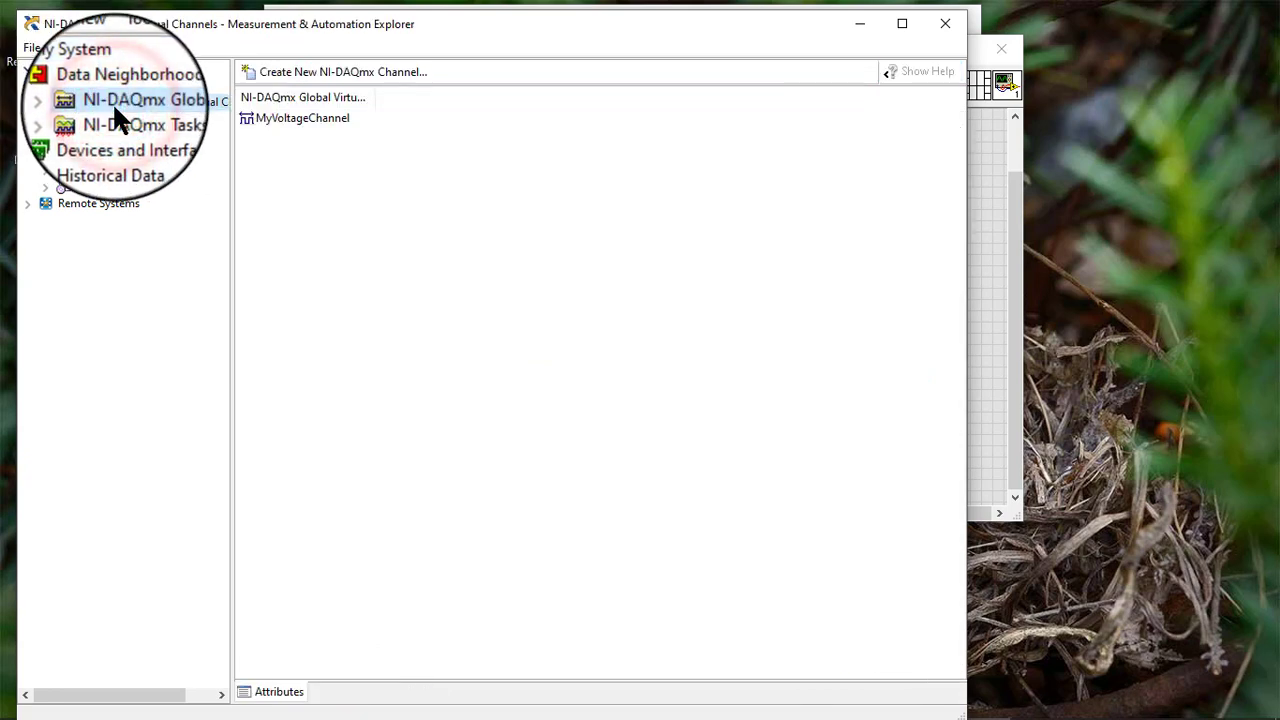
right_click(308, 120)
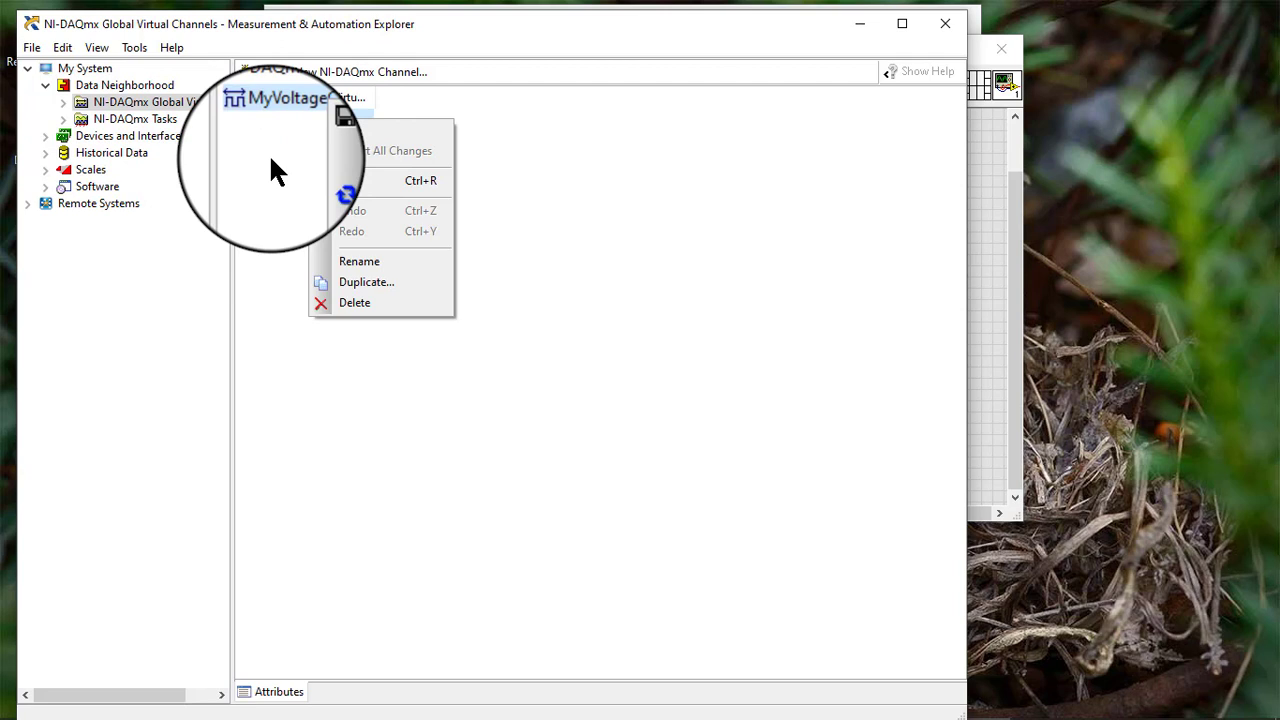
Step: Set the terminal configuration of the global virtual channel MyVoltageChannel to RSE and save the channel
click(269, 155)
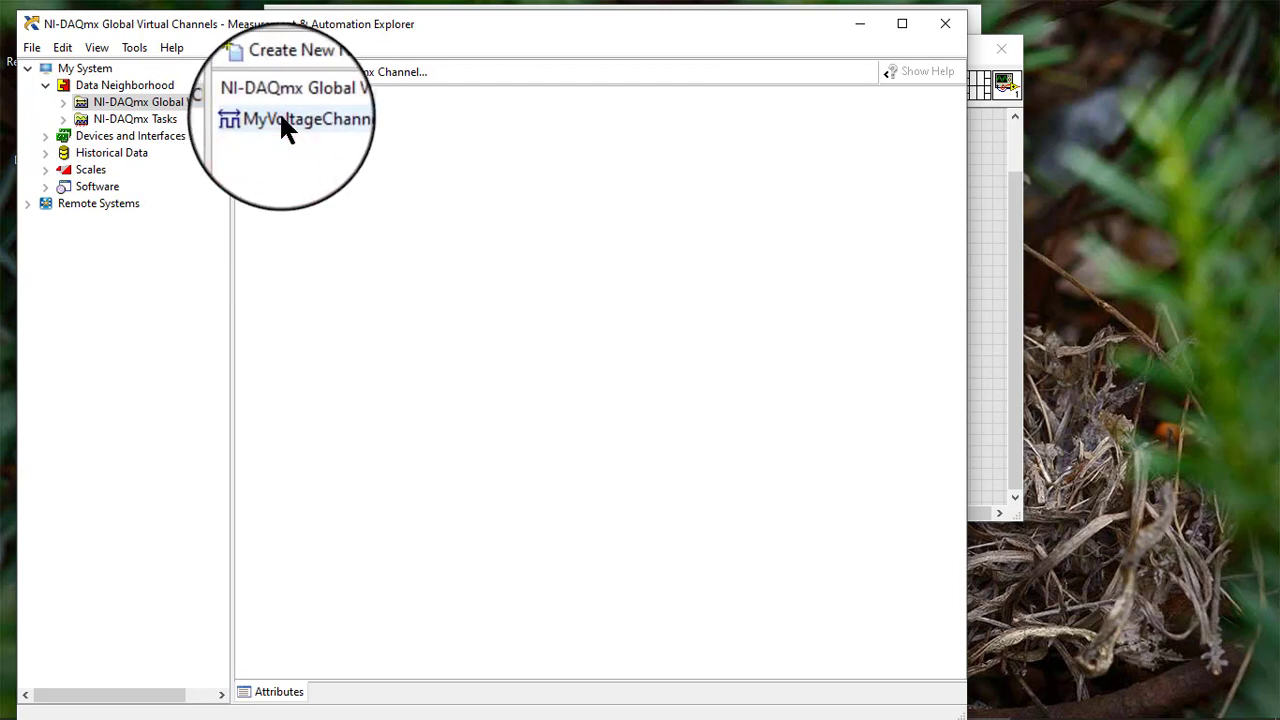
double_click(280, 112)
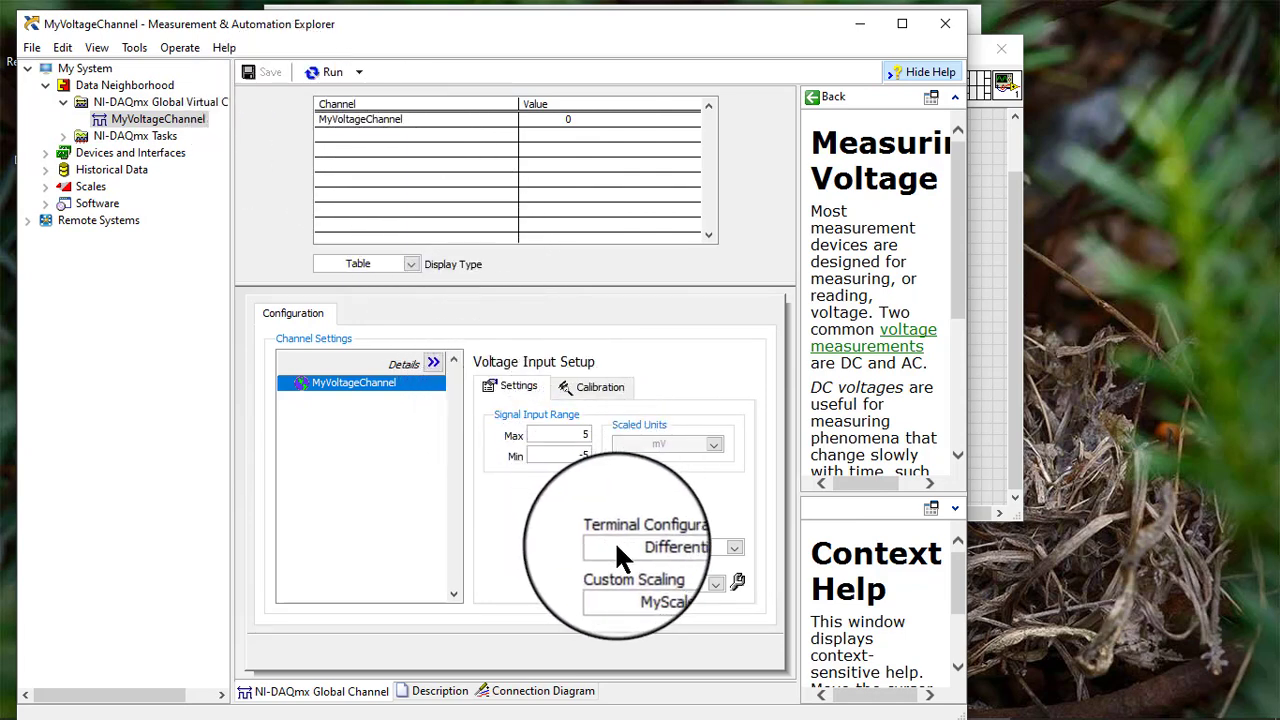
click(735, 547)
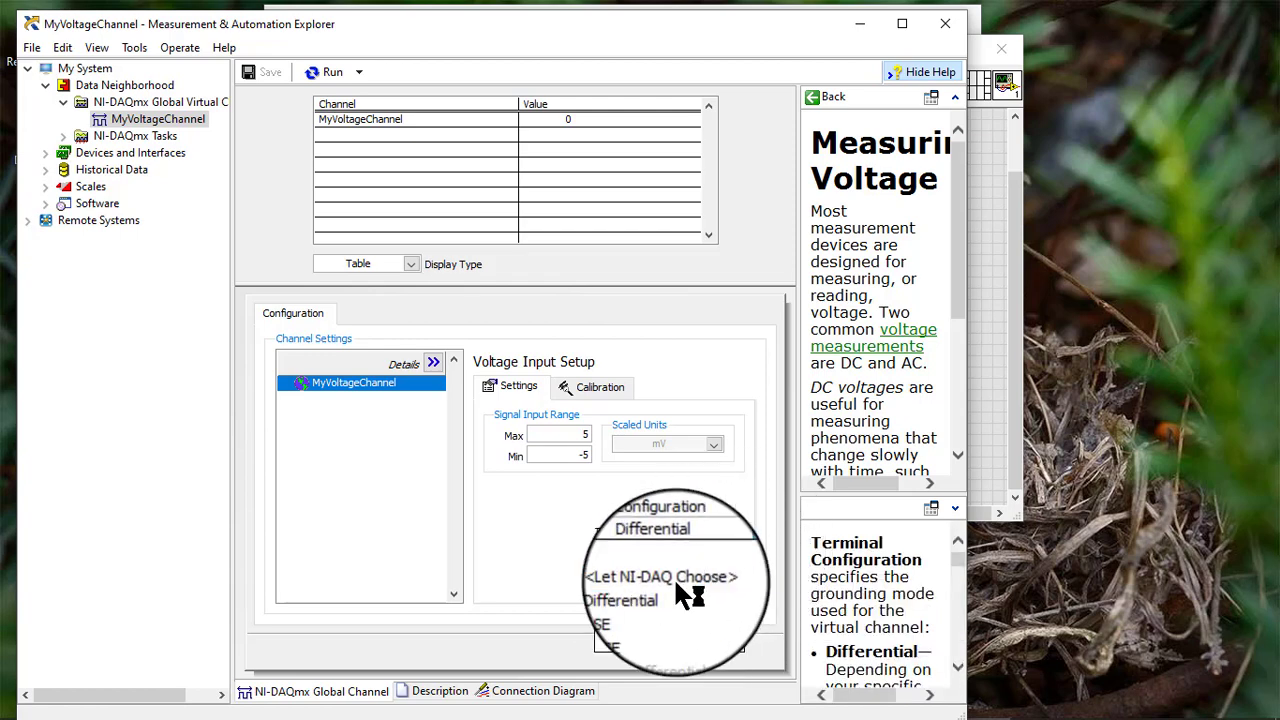
click(660, 614)
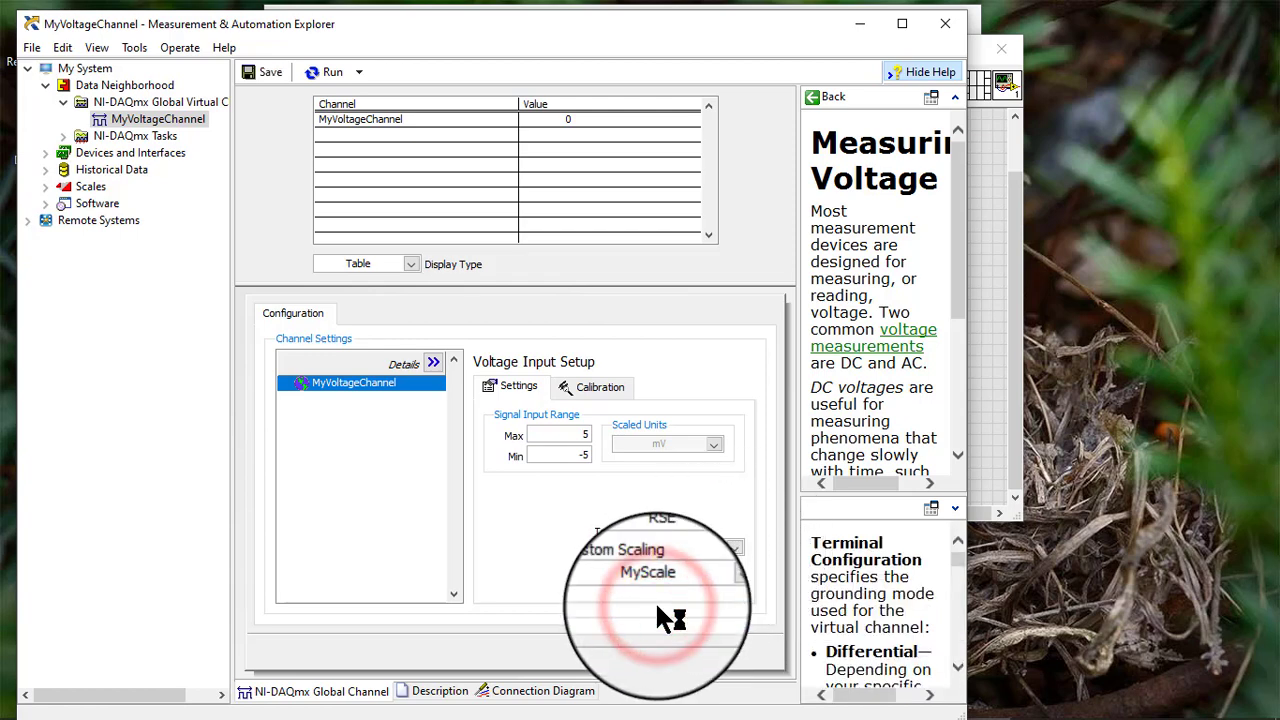
click(278, 80)
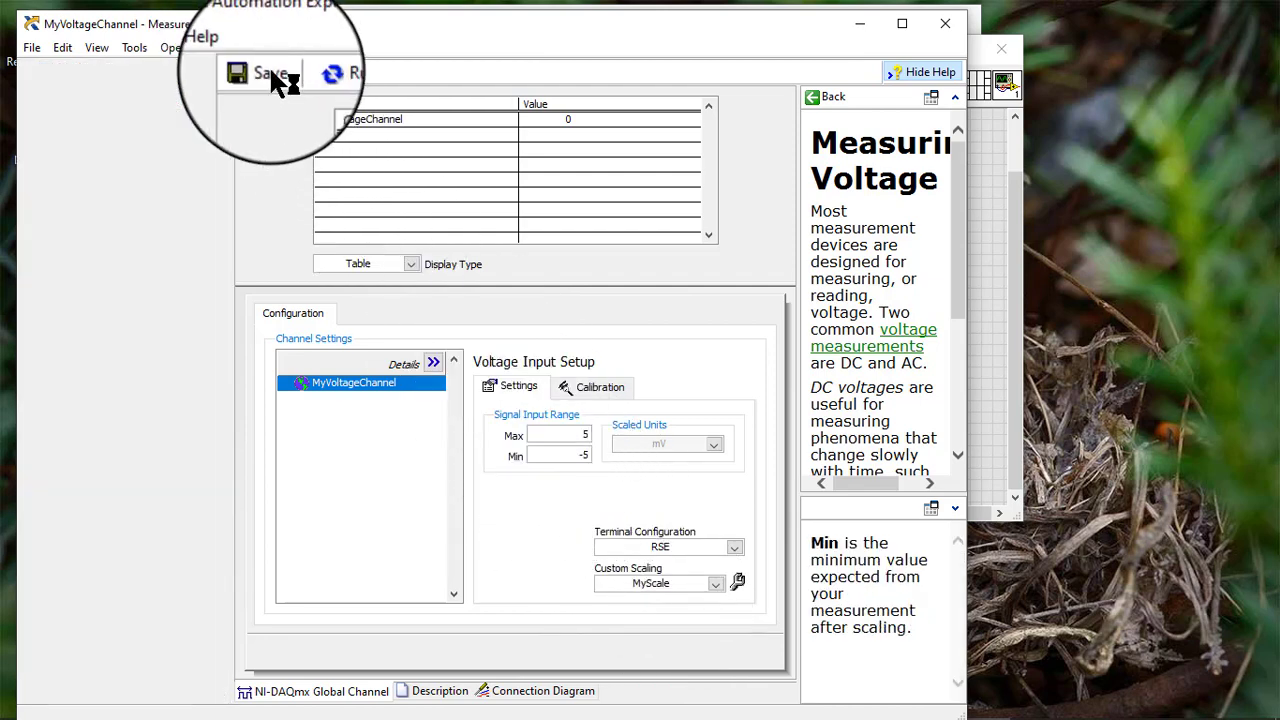
click(270, 70)
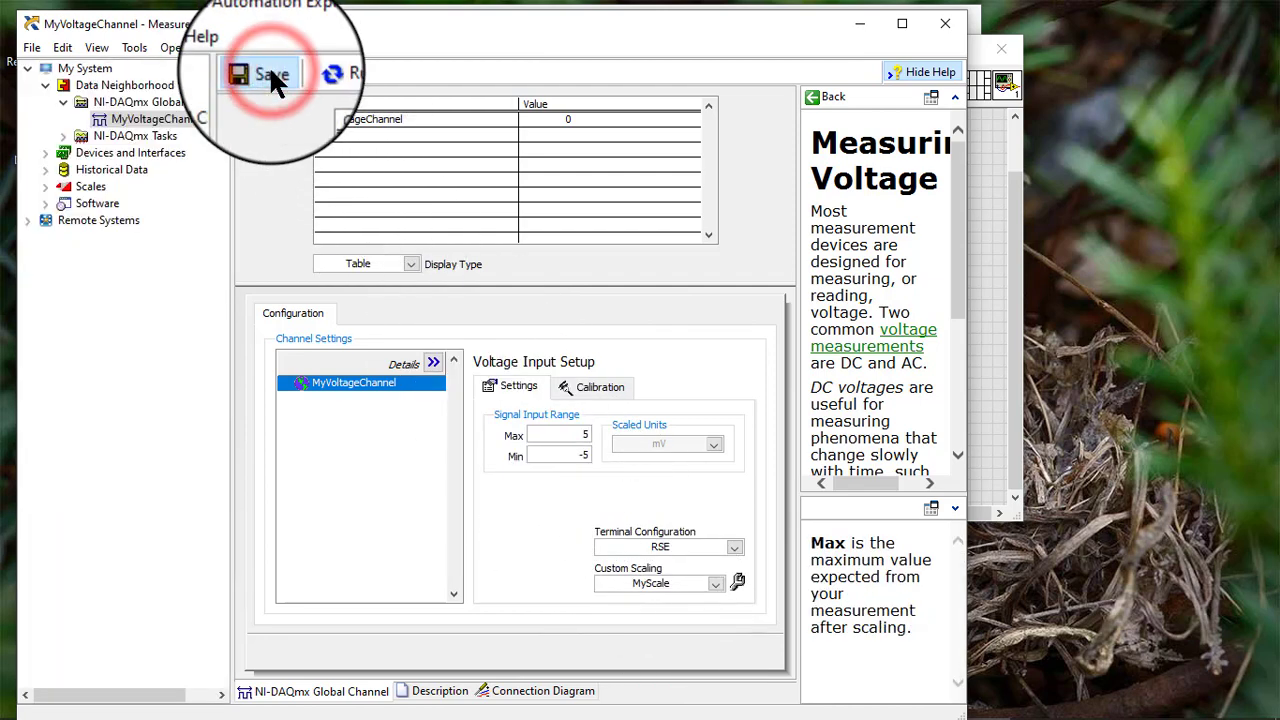